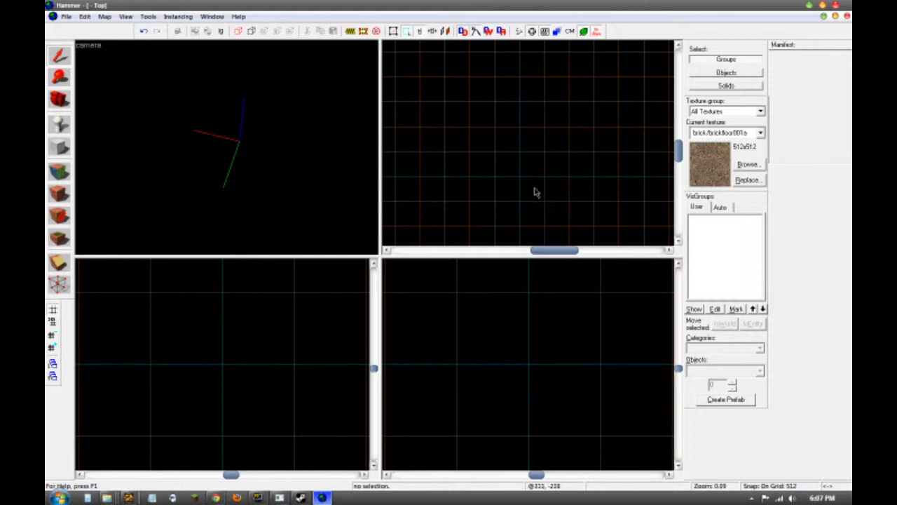
key("bracketleft")
key("bracketleft")
key("bracketright")
key("bracketright")
left_click(59, 147)
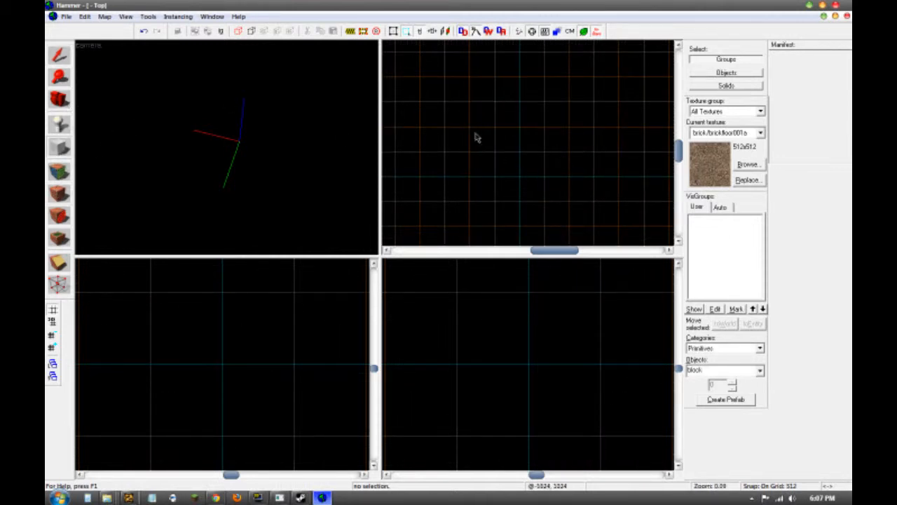
left_click_drag(467, 125, 574, 230)
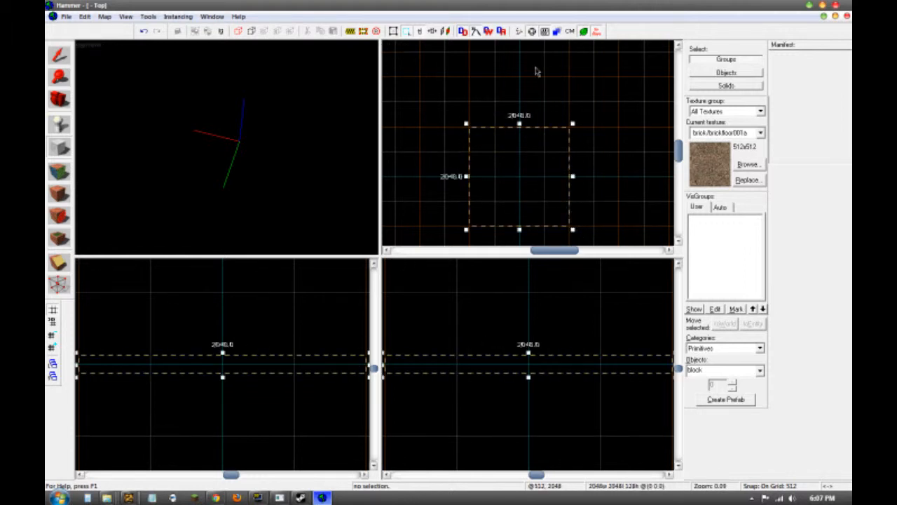
left_click(60, 55)
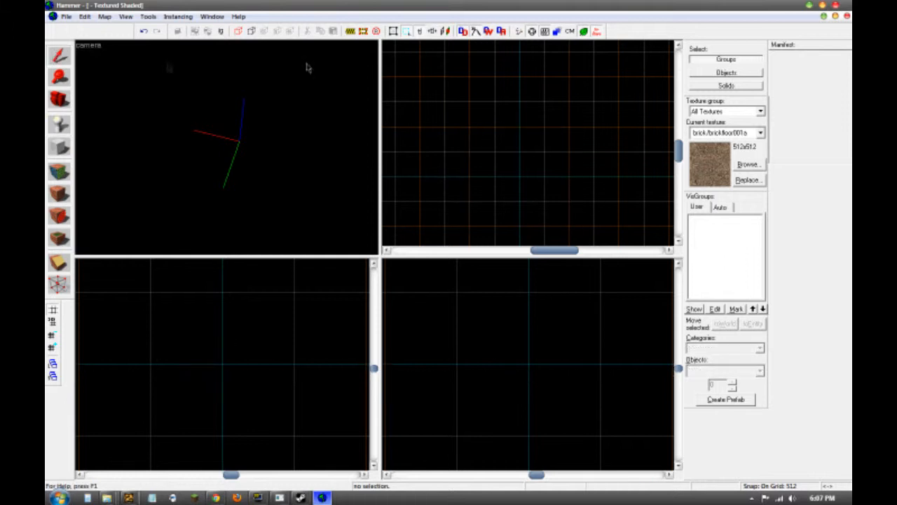
left_click(57, 150)
left_click_drag(466, 124, 568, 224)
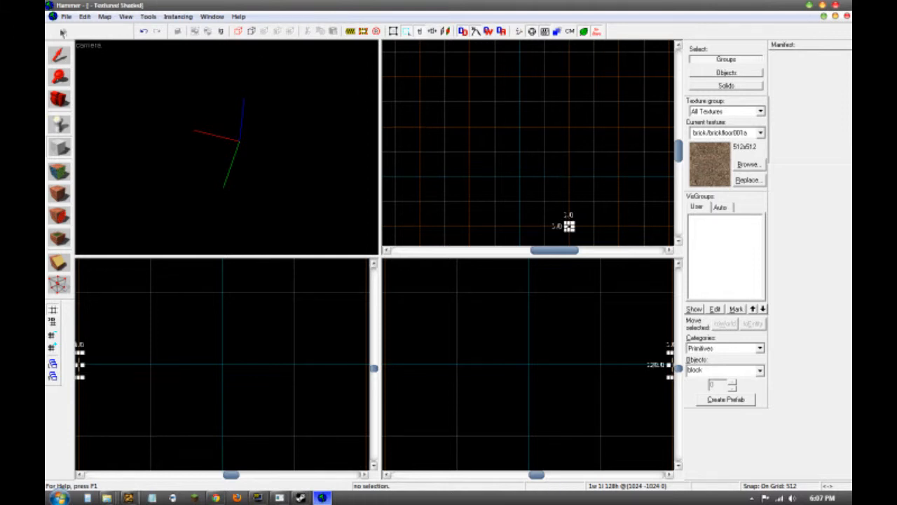
left_click_drag(442, 124, 522, 154)
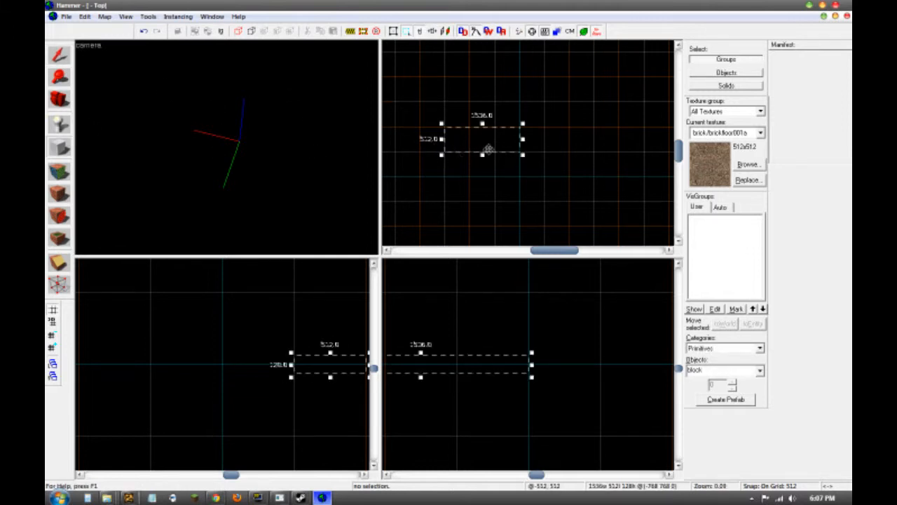
left_click(523, 81)
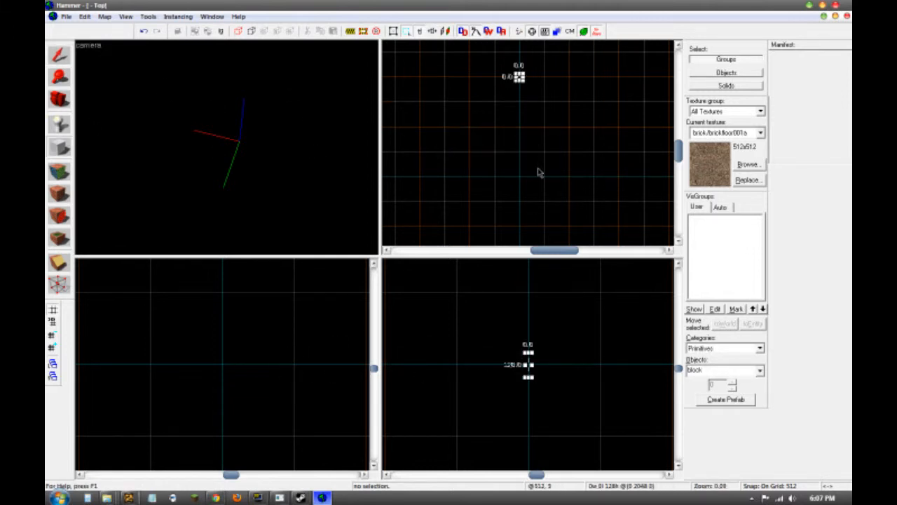
Step: Outline a 1024 by 1024 block centred on the origin in the top view and enlarge it to 2048 by 2048
scroll(518, 156, "down", 2)
scroll(514, 161, "up", 2)
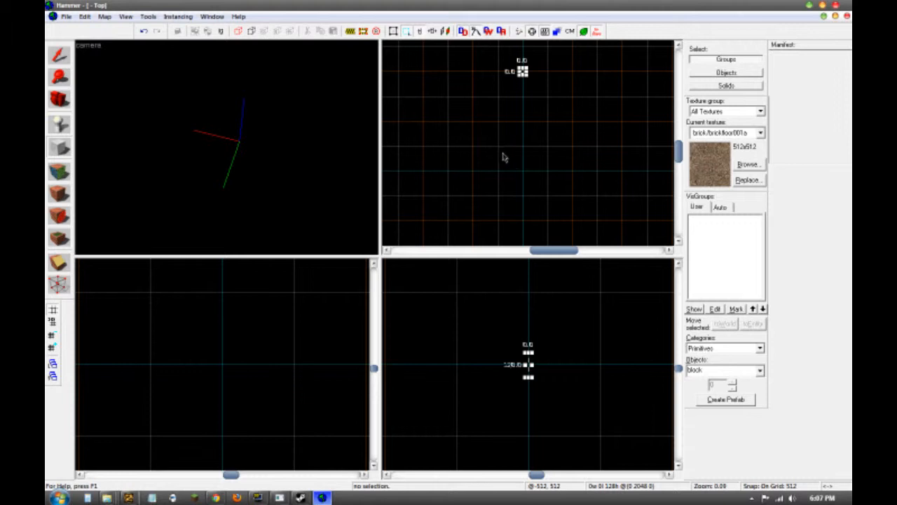
left_click_drag(498, 152, 553, 192)
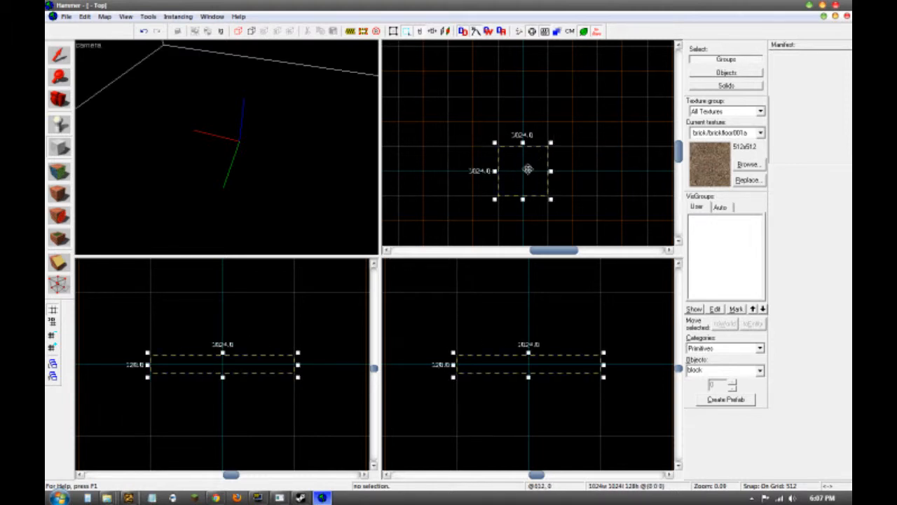
scroll(551, 143, "down", 2)
scroll(546, 144, "up", 3)
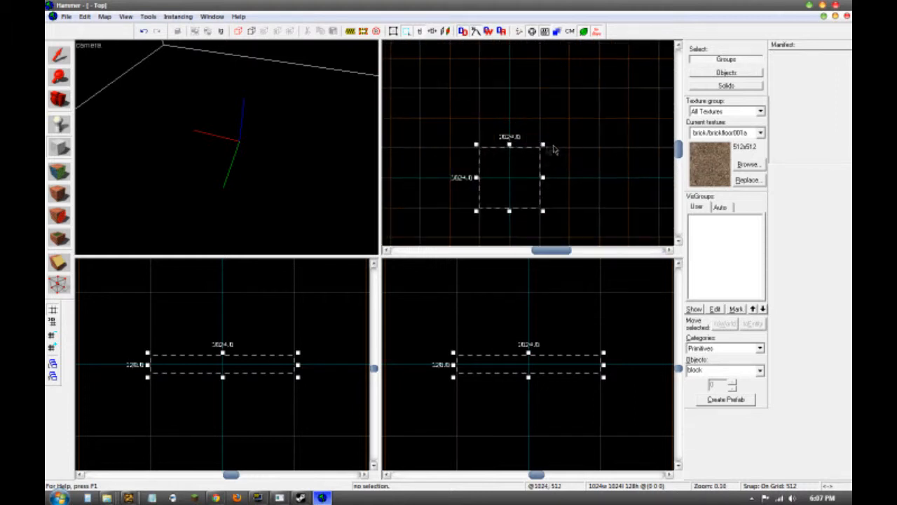
left_click_drag(543, 145, 565, 121)
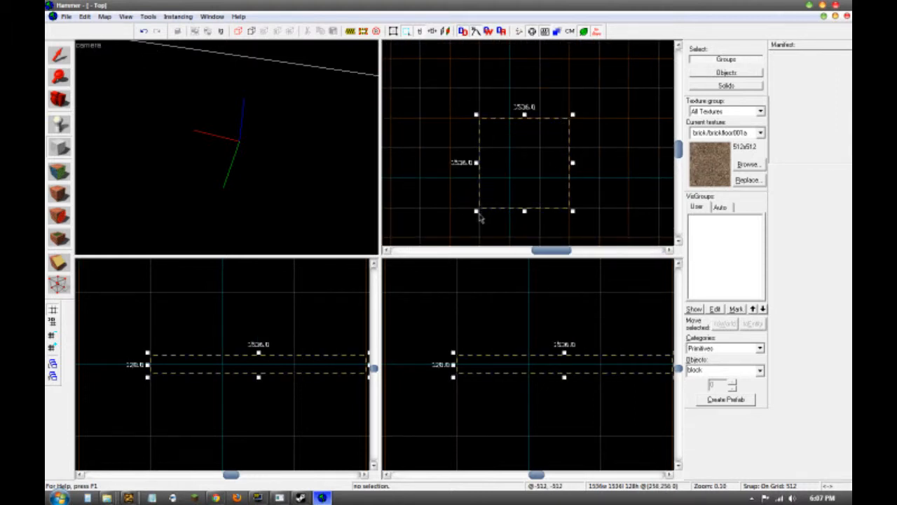
left_click_drag(479, 212, 449, 231)
Step: Try to raise the block outline's height to 640 units in the side view
scroll(474, 183, "down", 3)
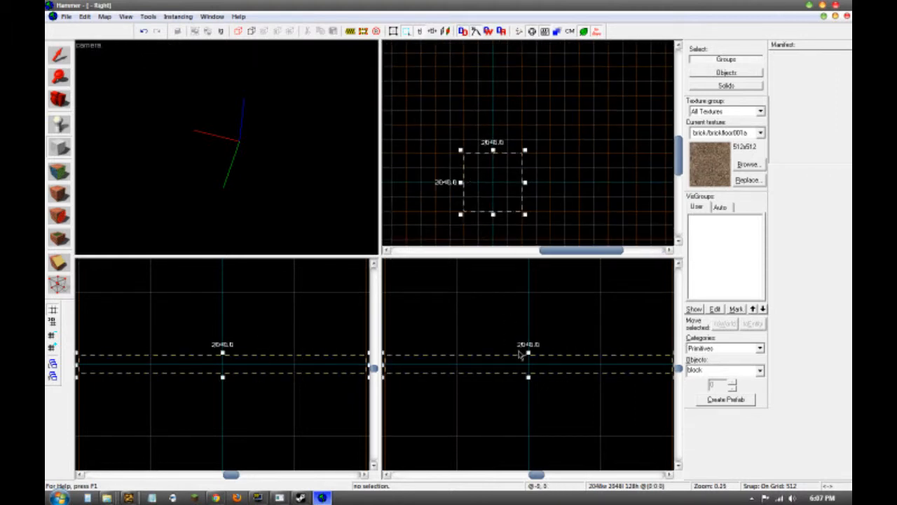
scroll(533, 362, "down", 2)
left_click_drag(531, 364, 537, 321)
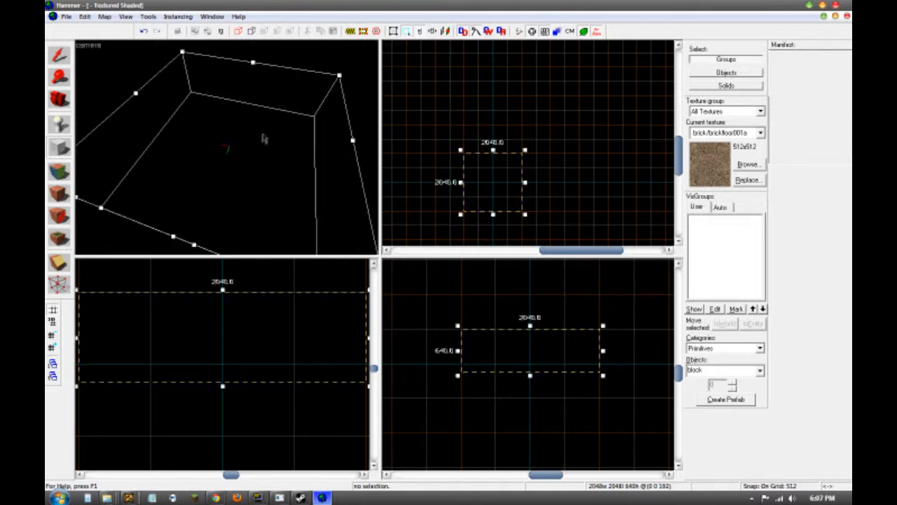
mouse_move(530, 325)
left_mouse_down()
mouse_move(531, 364)
mouse_move(531, 324)
left_mouse_up()
left_click(531, 331)
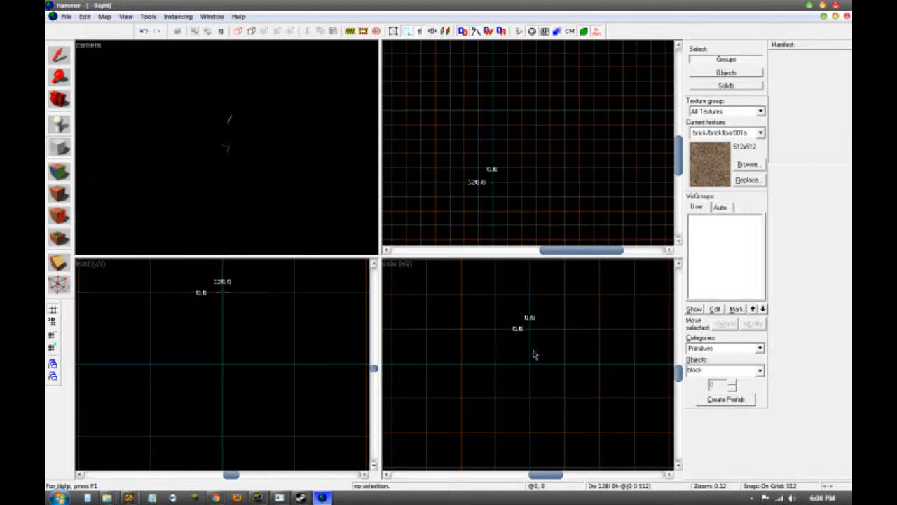
Step: Redraw the outline as a 2048 by 2048 by 128 block centred on the origin and lower it so its top lies at height zero
left_click_drag(507, 154, 539, 171)
mouse_move(480, 154)
left_mouse_down()
mouse_move(515, 201)
mouse_move(525, 200)
mouse_move(460, 214)
left_mouse_up()
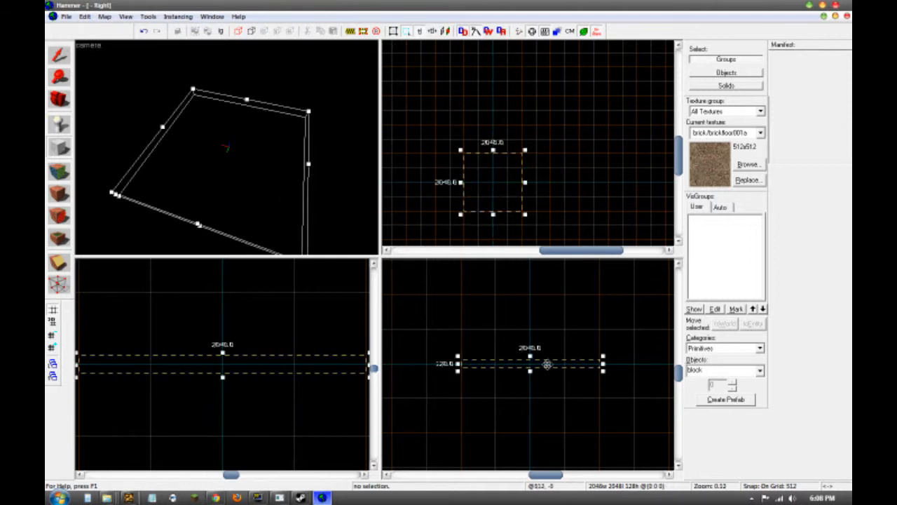
left_click_drag(533, 360, 531, 362)
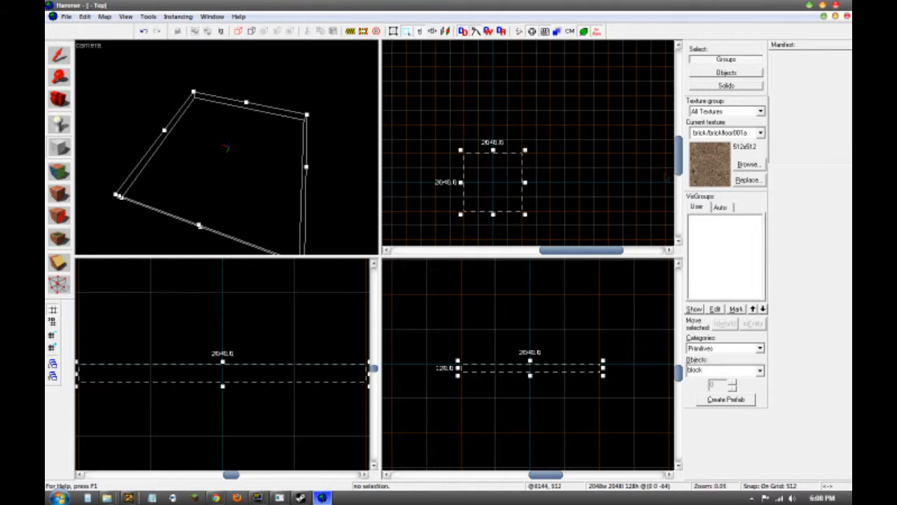
Step: Filter the textures for grass, choose cs_havana/ground01grass and create the ground block from the outline
left_click(747, 165)
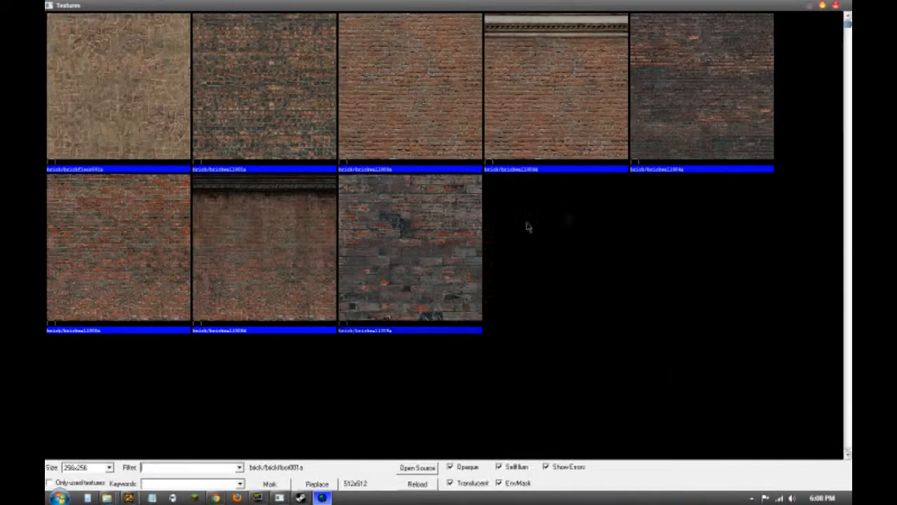
left_click(836, 5)
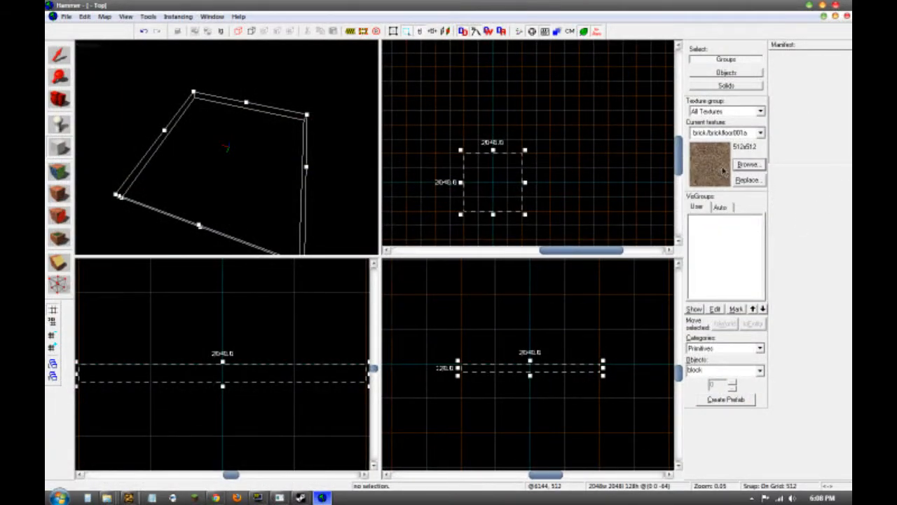
left_click(748, 165)
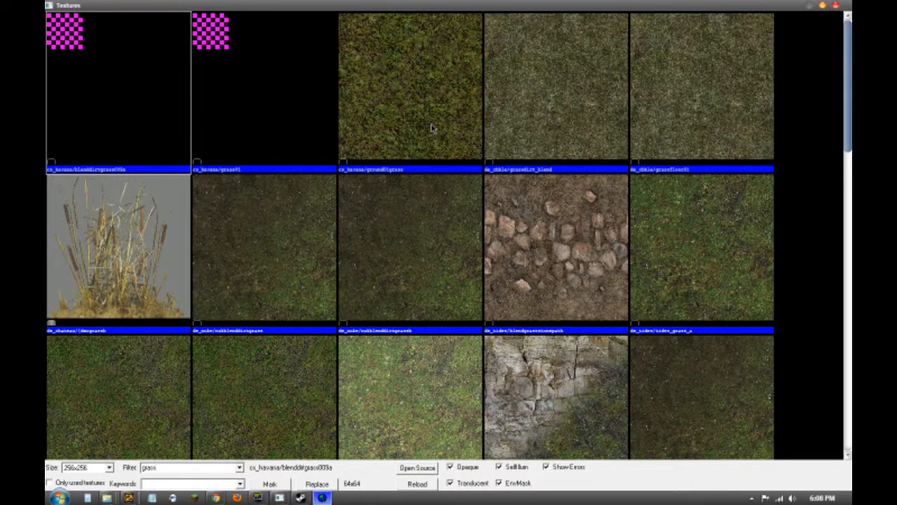
double_click(433, 128)
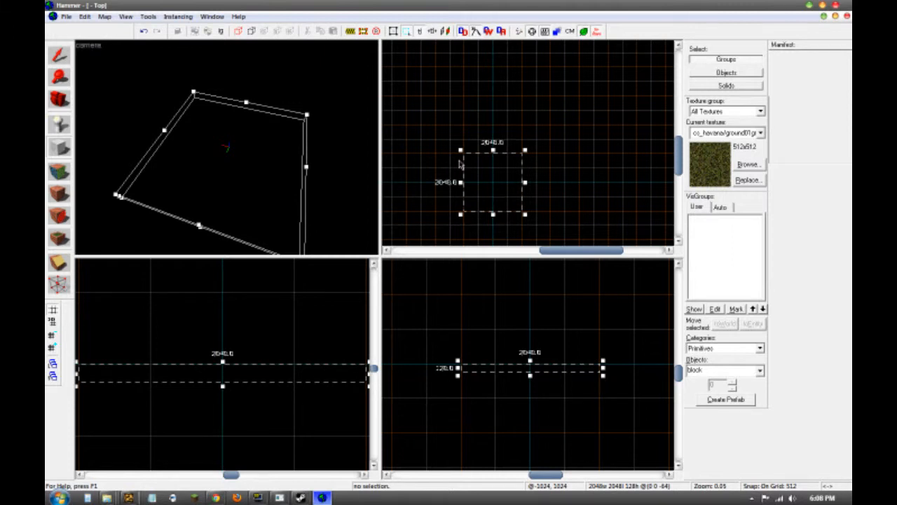
key("Return")
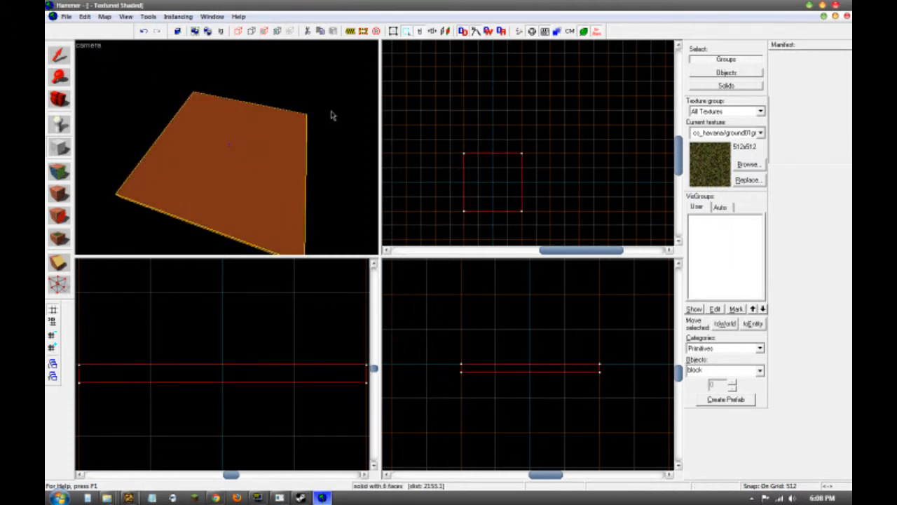
Step: Deselect the ground block and examine its grass surface in the 3D view
left_click(60, 56)
left_click(262, 88)
left_click(272, 149)
scroll(274, 151, "up", 8)
left_click(272, 77)
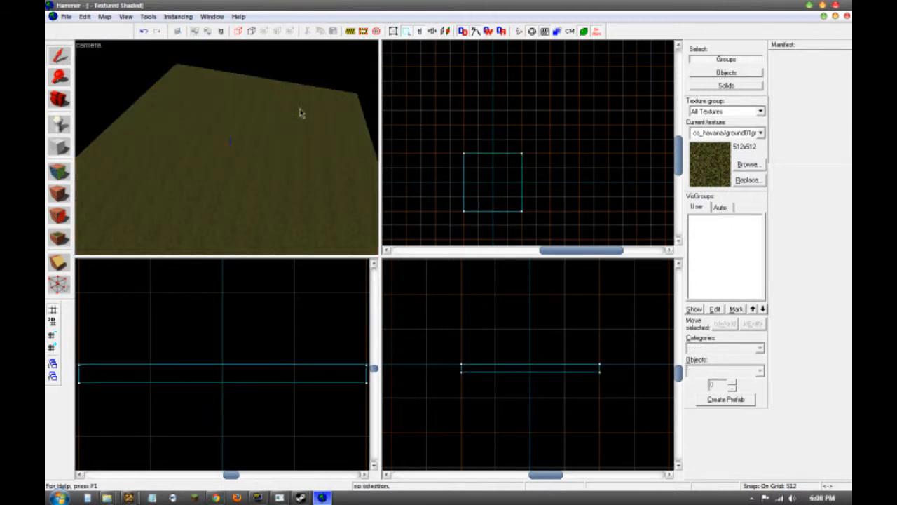
scroll(300, 112, "up", 5)
scroll(300, 111, "down", 8)
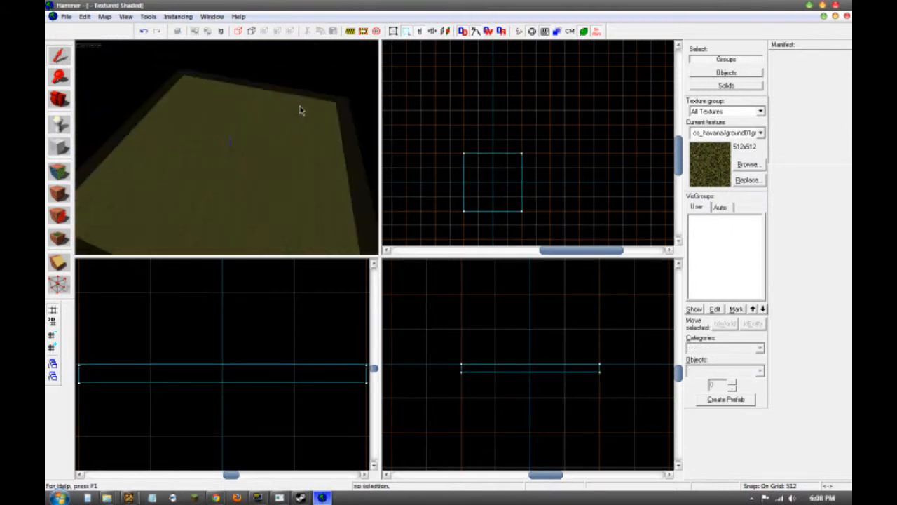
scroll(302, 110, "down", 1)
scroll(214, 153, "up", 10)
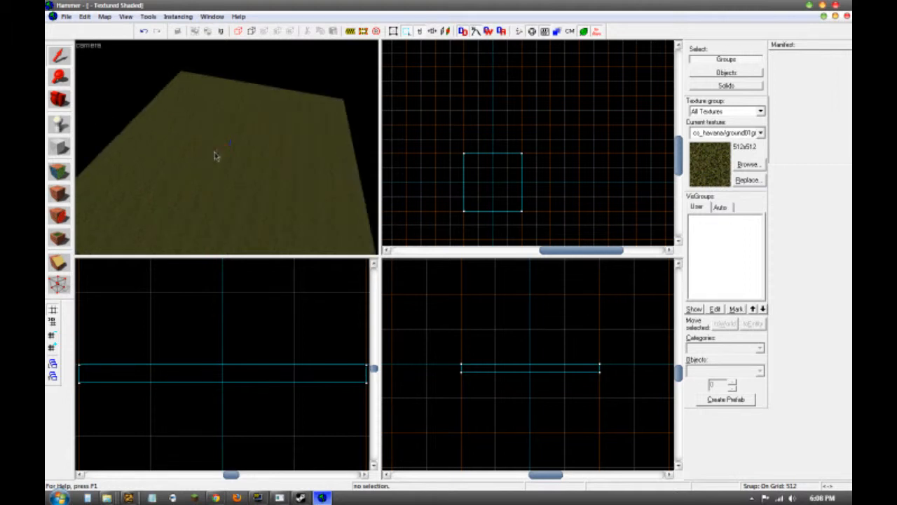
Step: Place an info_player_terrorist entity on the grass near the middle of the ground block
left_click(68, 128)
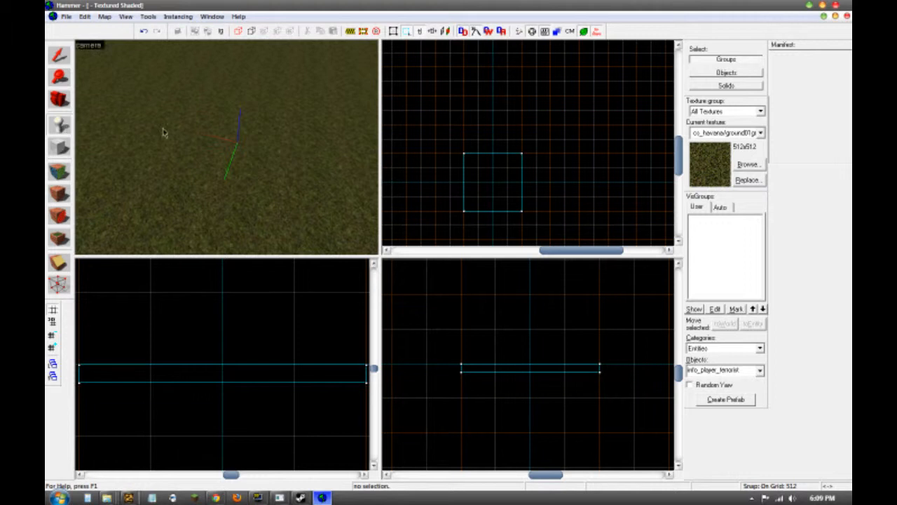
scroll(484, 294, "down", 2)
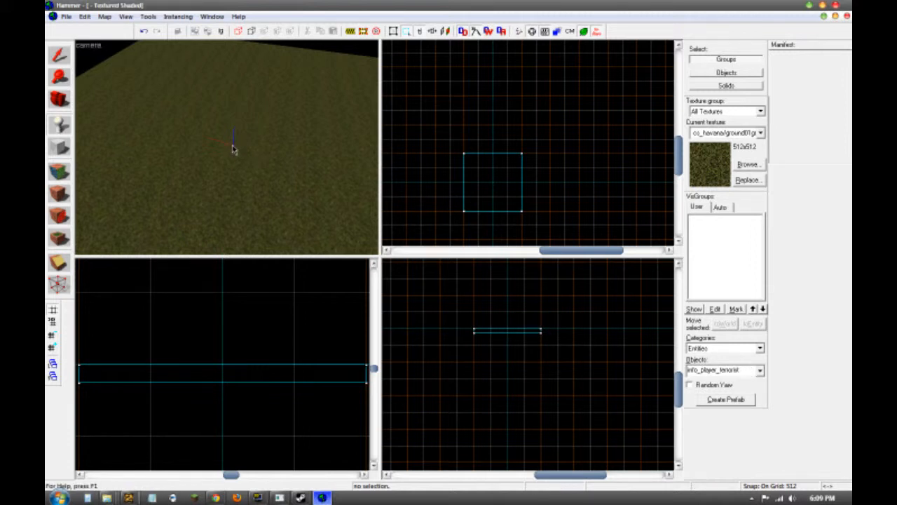
left_click(233, 149)
left_click(61, 56)
scroll(269, 171, "up", 5)
scroll(282, 159, "down", 1)
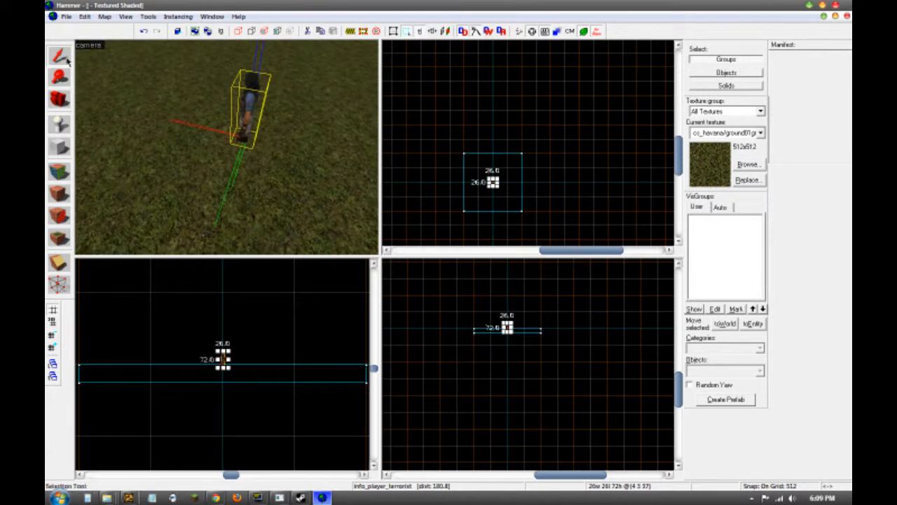
Step: Move the terrorist spawn exactly onto the origin in the top view and check that it stands on the ground
scroll(507, 185, "up", 1)
scroll(508, 185, "up", 5)
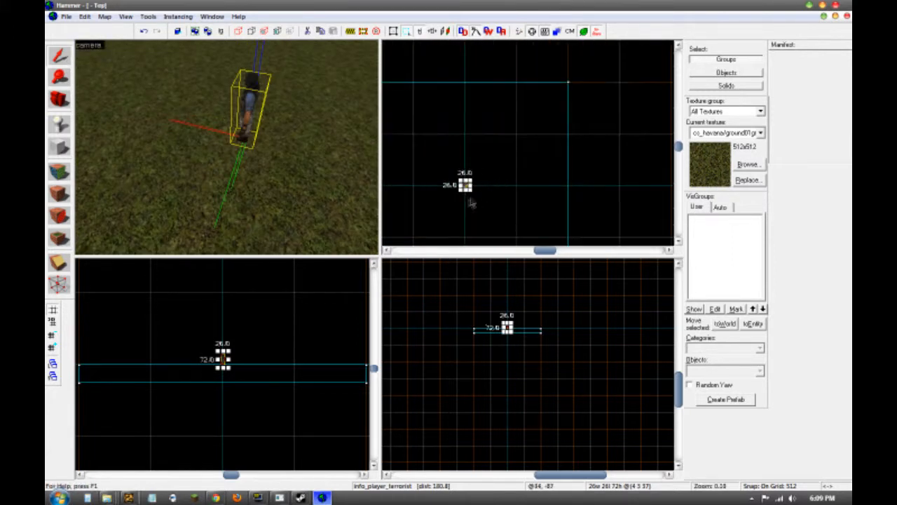
left_click_drag(486, 169, 476, 175)
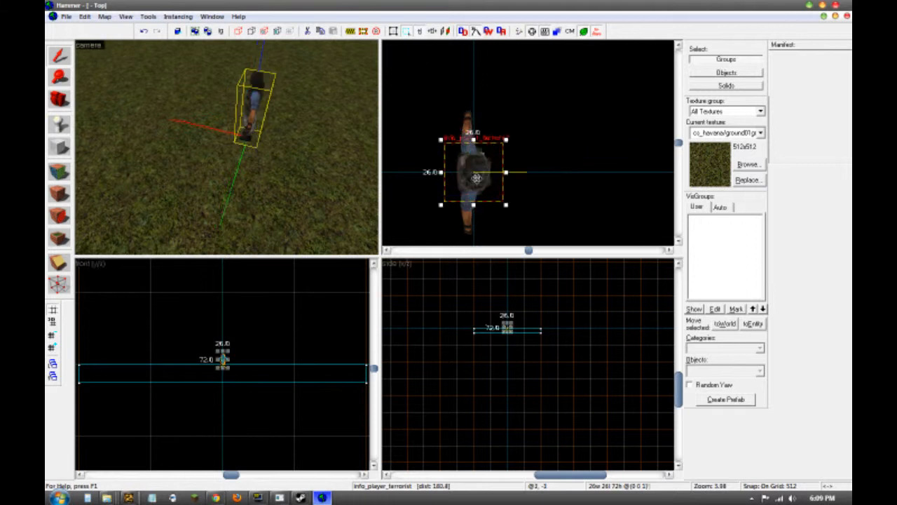
scroll(515, 330, "up", 7)
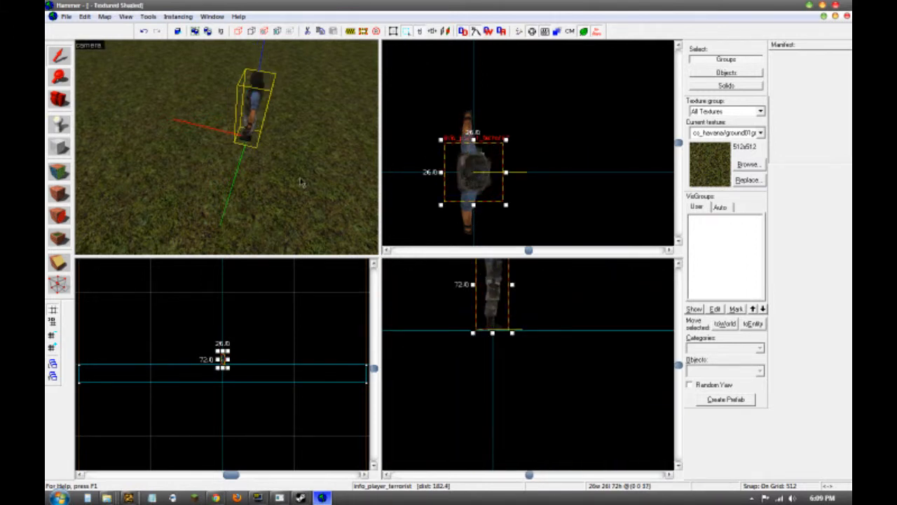
Step: Clear the selection so that neither the terrorist spawn nor the ground block is selected
left_click(188, 132)
scroll(188, 132, "down", 3)
scroll(188, 129, "down", 4)
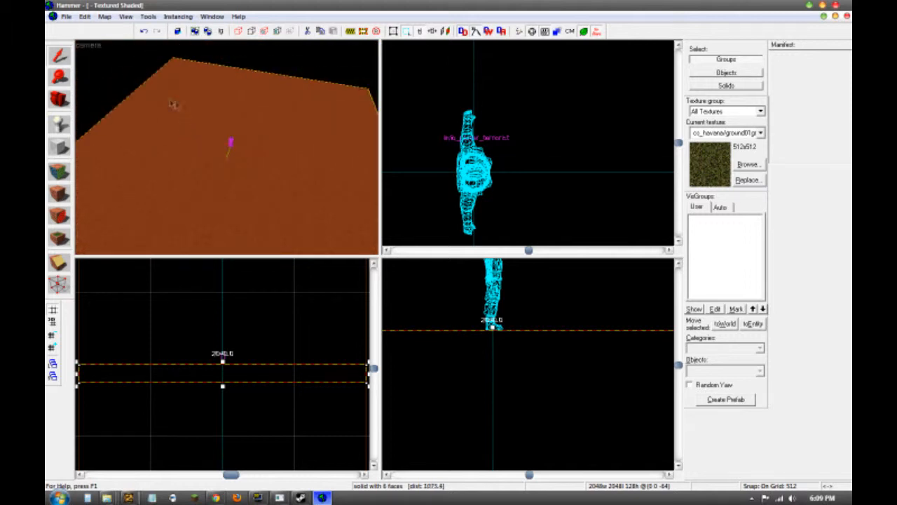
left_click(138, 80)
scroll(272, 128, "up", 8)
scroll(275, 130, "down", 1)
Step: Fly the 3D camera around the ground to examine the terrorist spawn and the block's surface
key("z")
key("w")
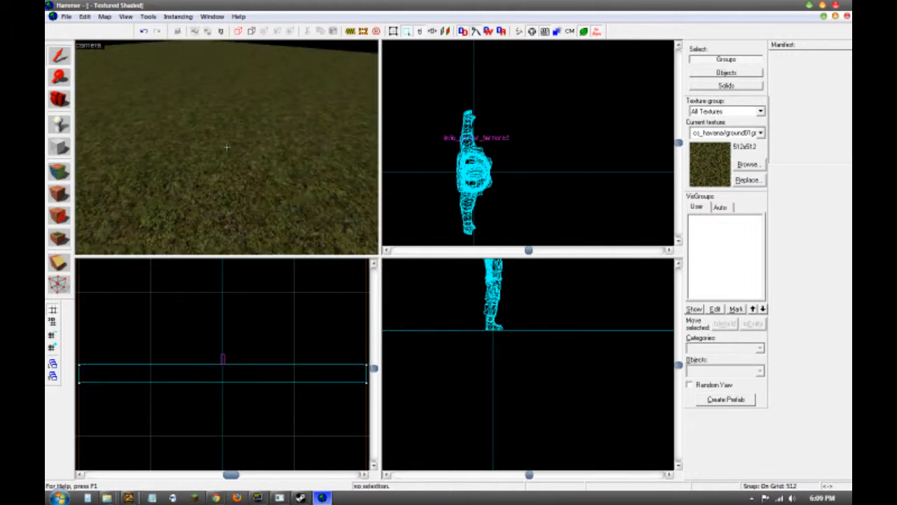
key("w")
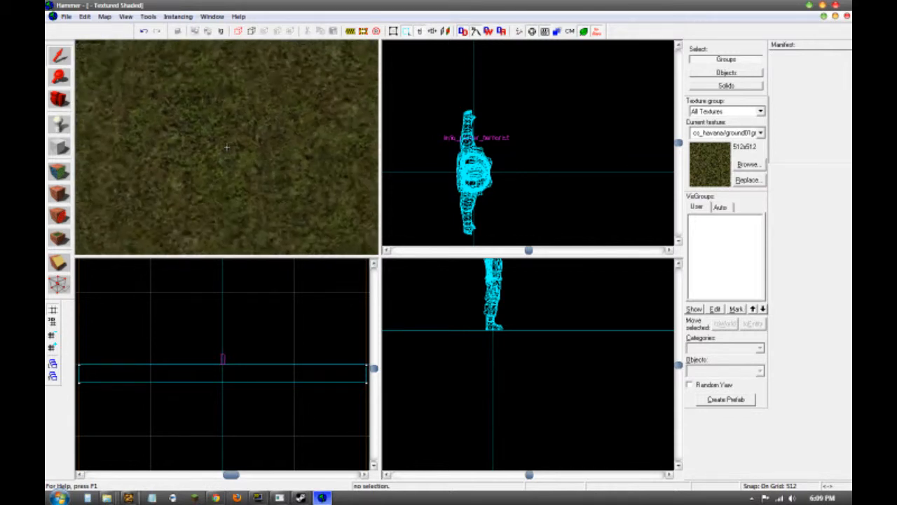
key("w")
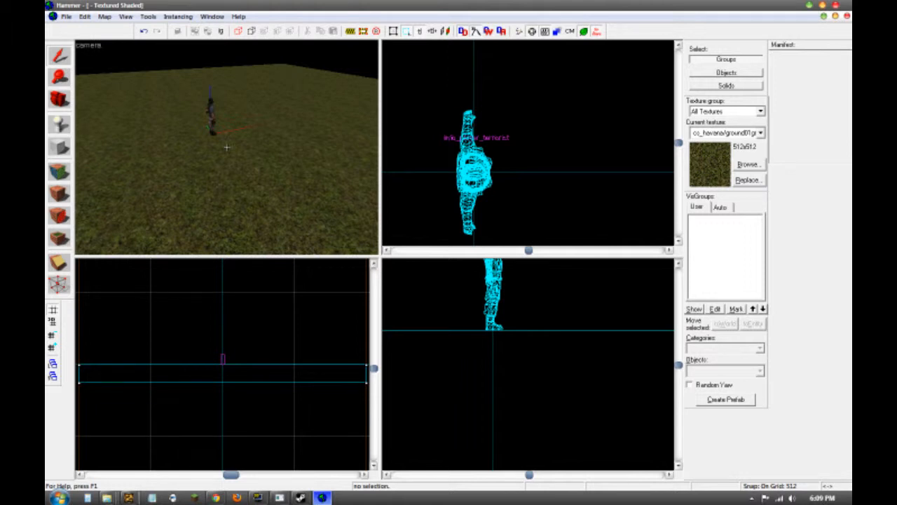
key("s")
key("w")
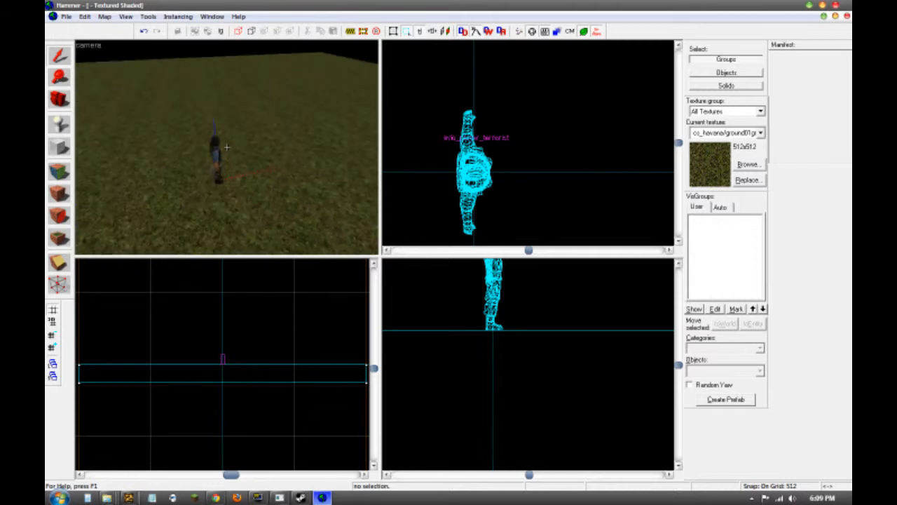
left_click(226, 148)
left_click(226, 147)
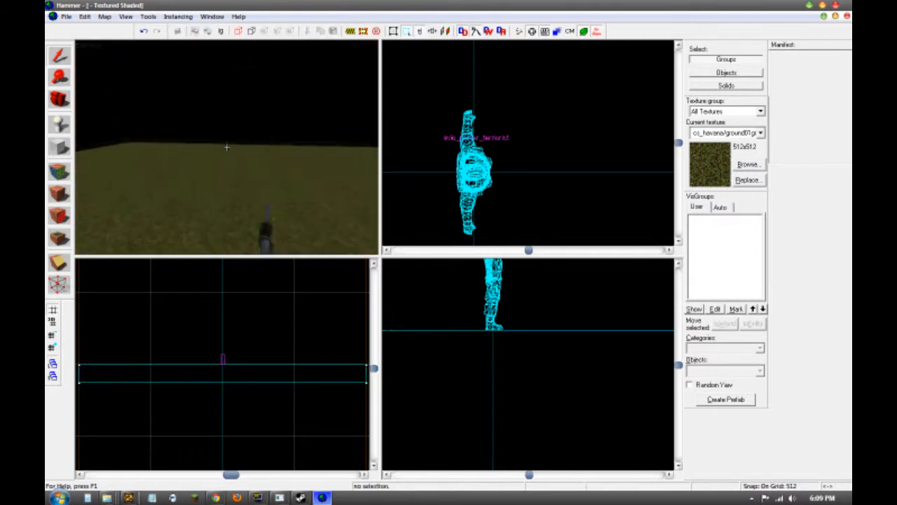
Step: Outline a new 2048 by 2048 block over the ground block's footprint in the top view
key("s")
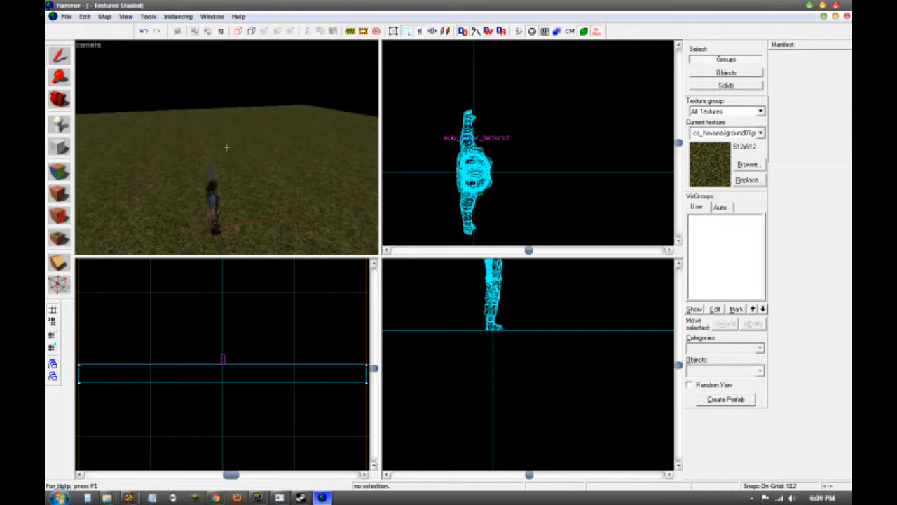
left_click(64, 147)
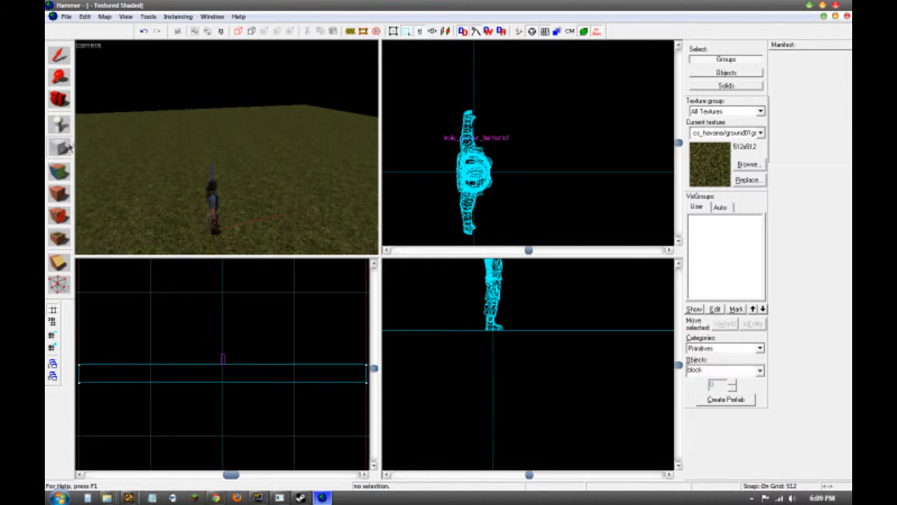
scroll(522, 207, "down", 5)
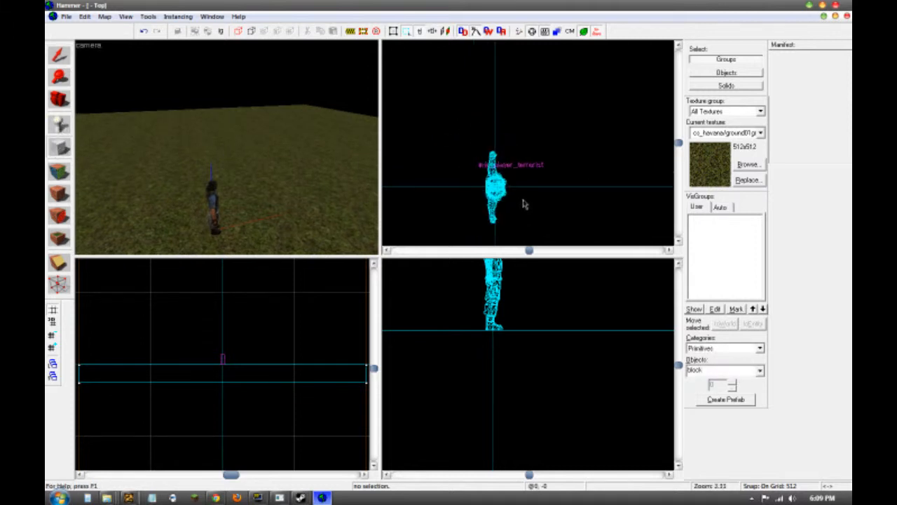
scroll(522, 205, "down", 4)
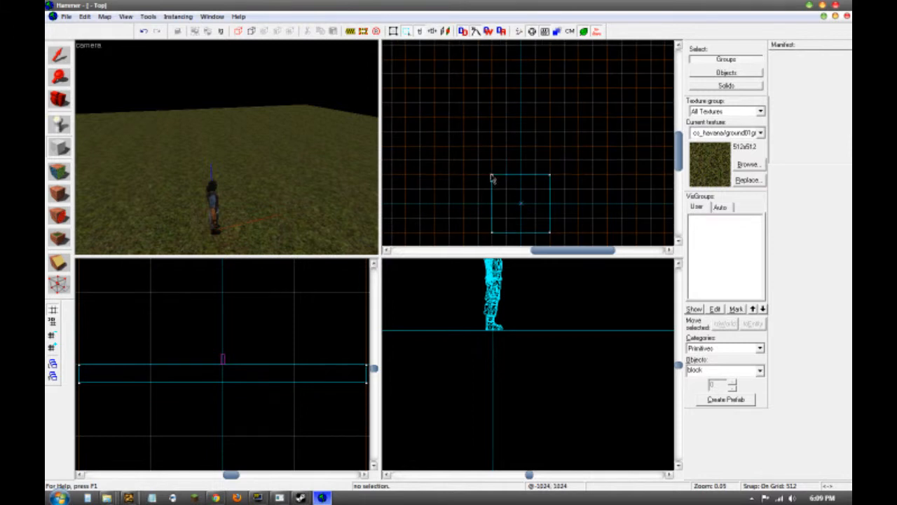
left_click_drag(493, 180, 547, 232)
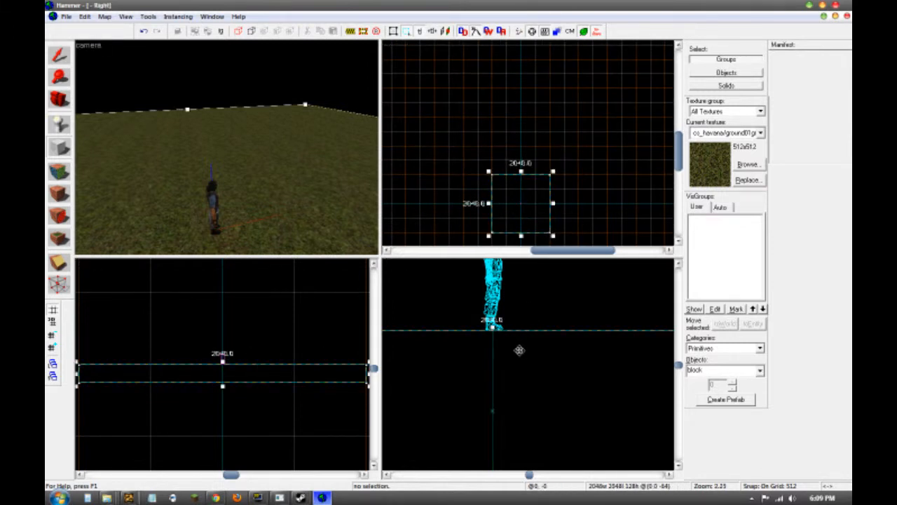
Step: Reduce the grid size to 32 and move the new block outline up onto the ground's upper surface in the side view
scroll(519, 352, "down", 2)
scroll(519, 352, "down", 6)
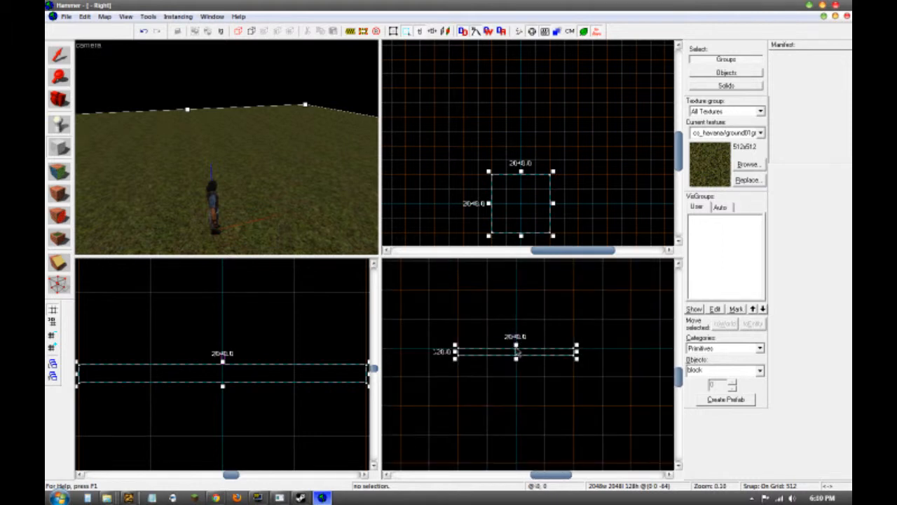
scroll(517, 352, "up", 4)
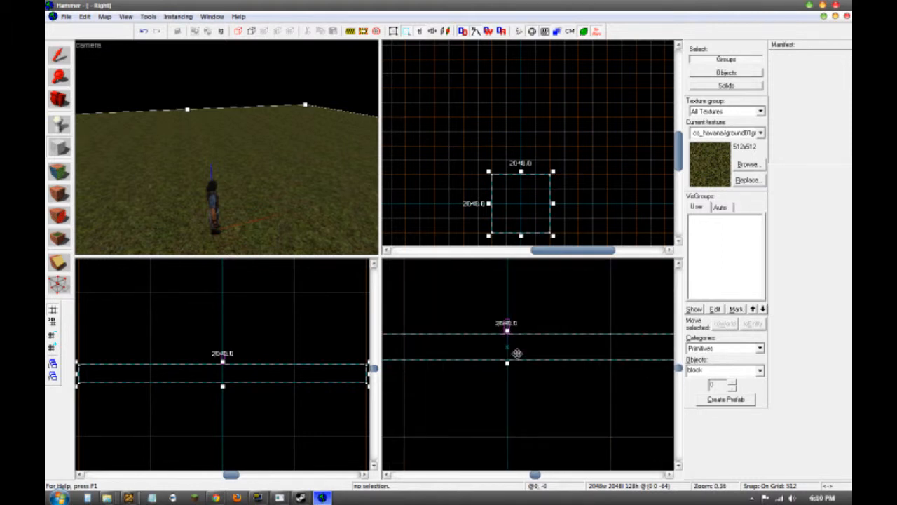
key("bracketleft")
key("bracketleft")
key("bracketleft")
key("bracketleft")
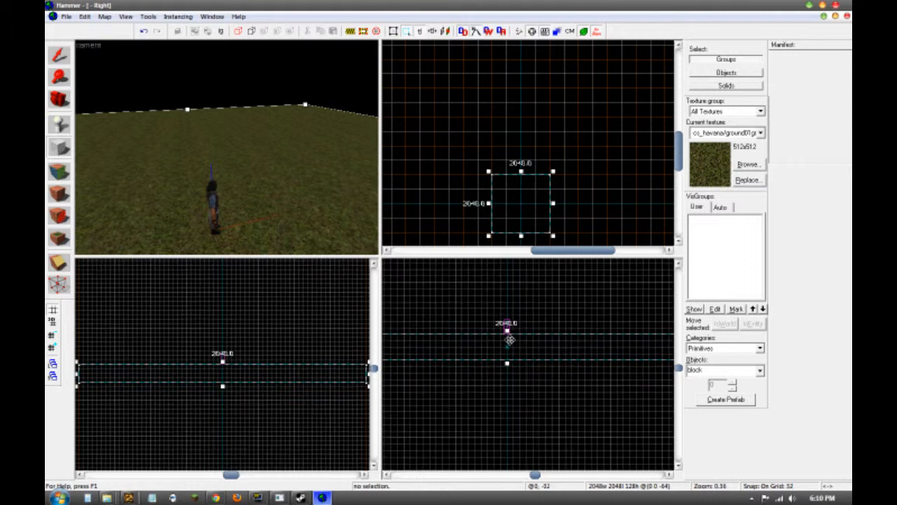
left_click_drag(572, 348, 576, 321)
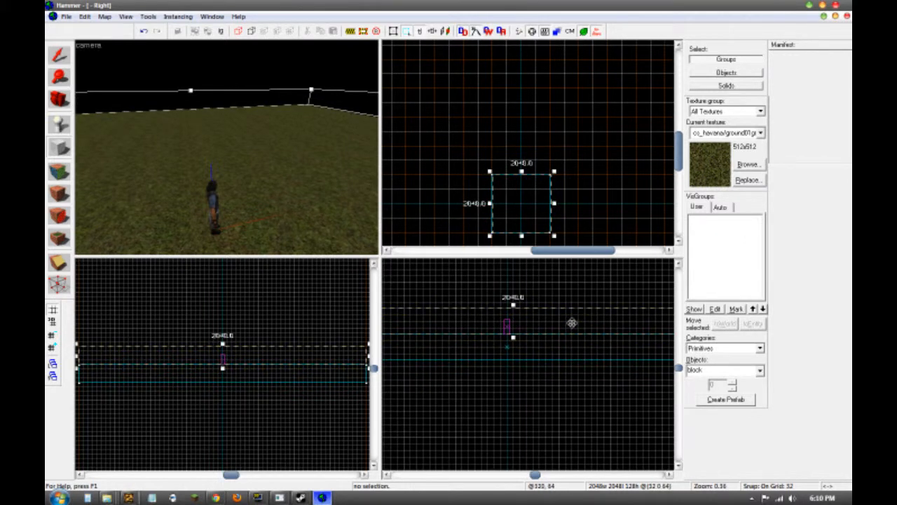
Step: Realign the block outline with the ground's edges in the top view and stretch it upward to 512 units high
left_click(533, 216)
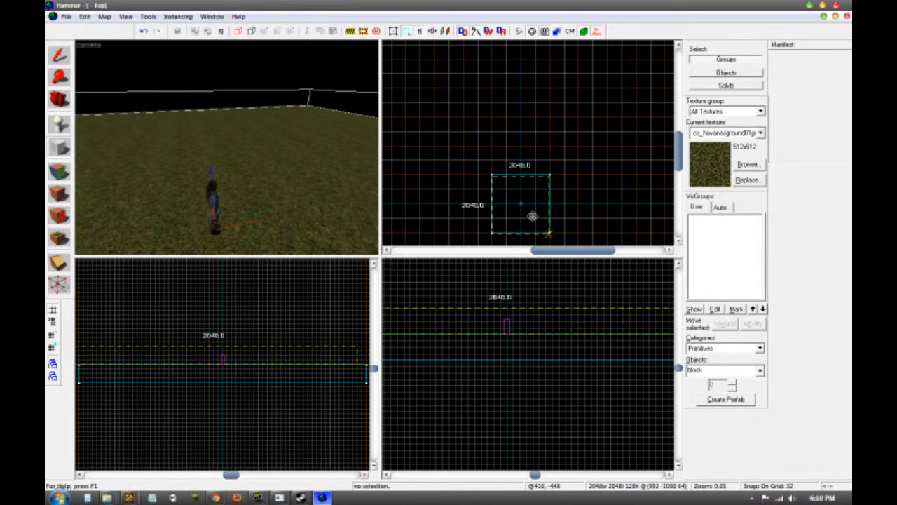
left_click(533, 216)
scroll(532, 217, "up", 2)
scroll(508, 131, "up", 2)
scroll(507, 120, "down", 2)
scroll(545, 323, "up", 2)
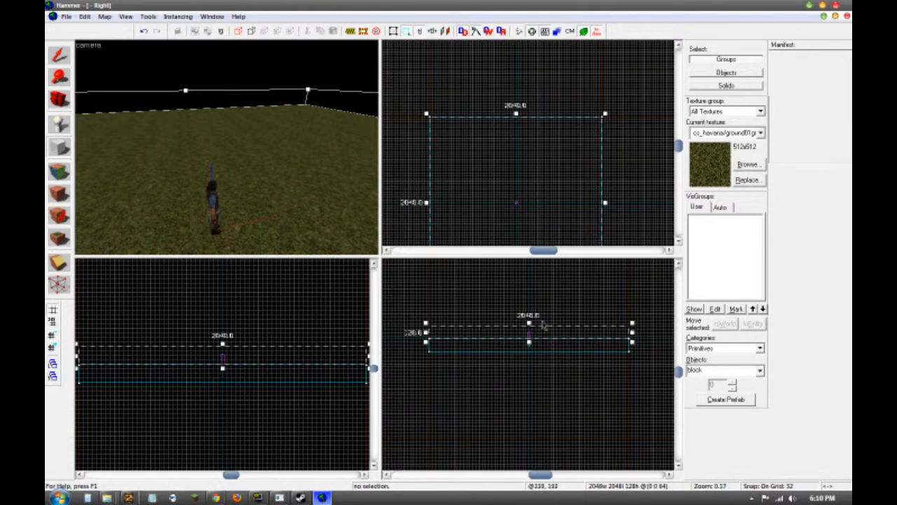
left_click_drag(529, 324, 530, 286)
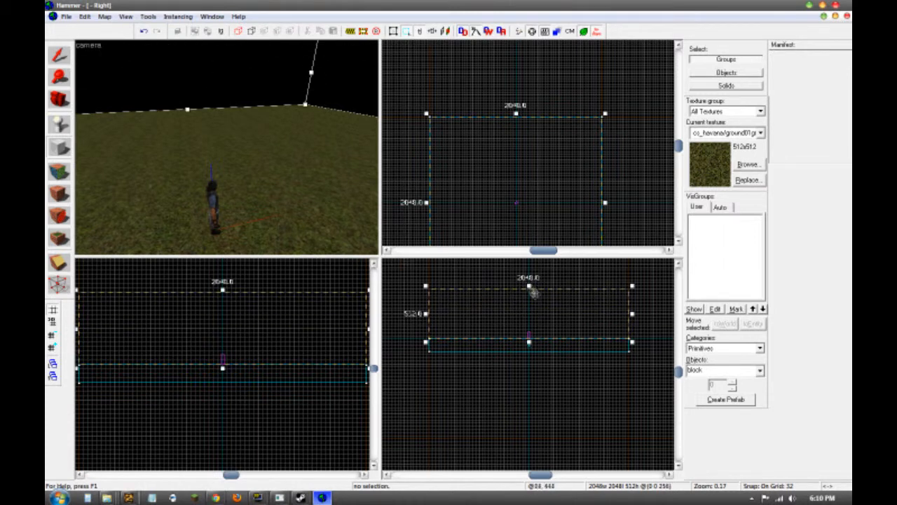
scroll(246, 151, "down", 10)
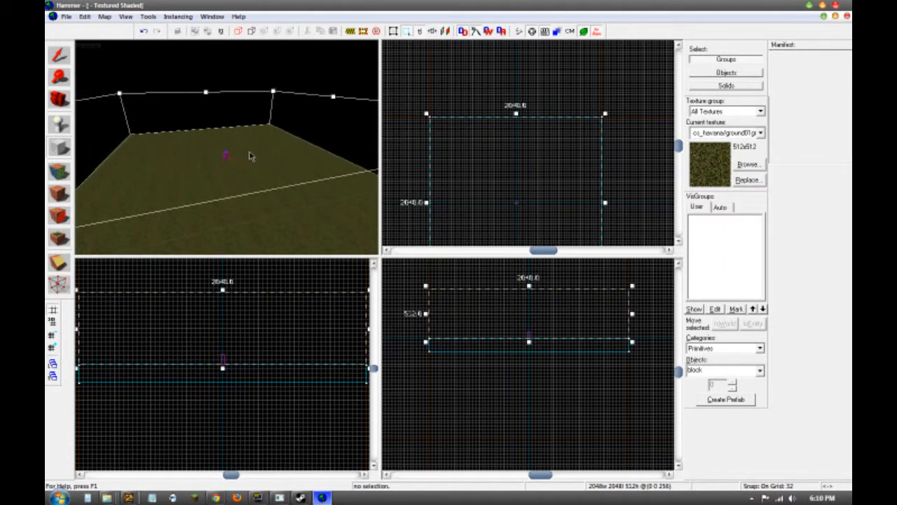
Step: Filter the textures for "dev", choose dev/dev_blendmeasure, and create the outlined block with it
left_click(749, 165)
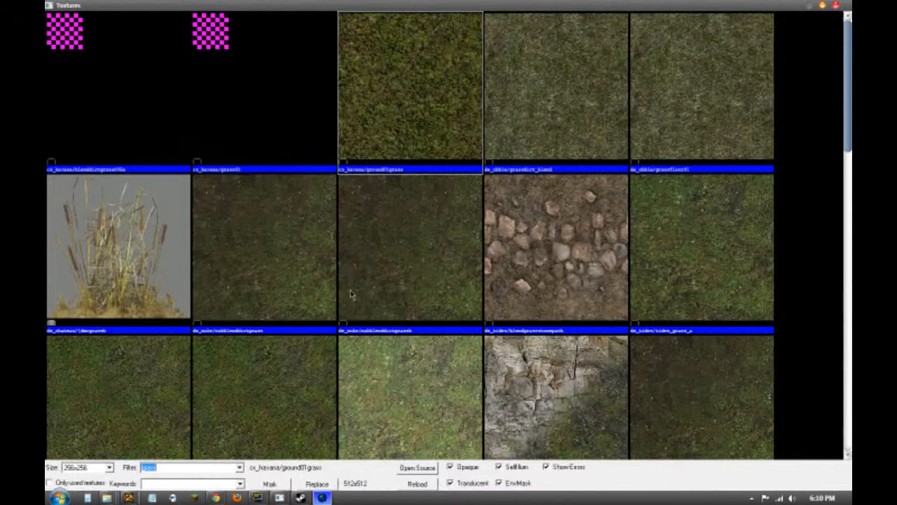
type("dev")
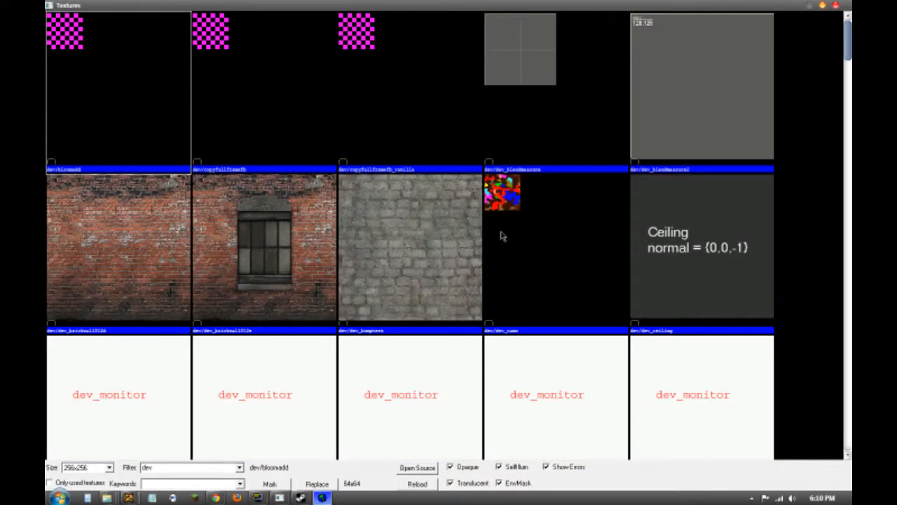
double_click(561, 87)
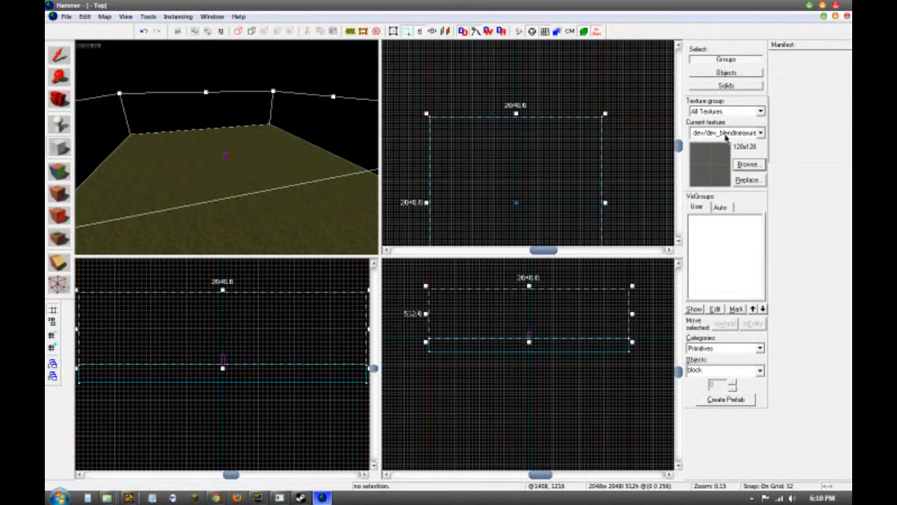
key("Return")
Step: Fly the 3D camera around and through the new block to examine its sides and how it sits on the ground
key("z")
key("w")
key("s")
key("s")
key("w")
key("s")
key("w")
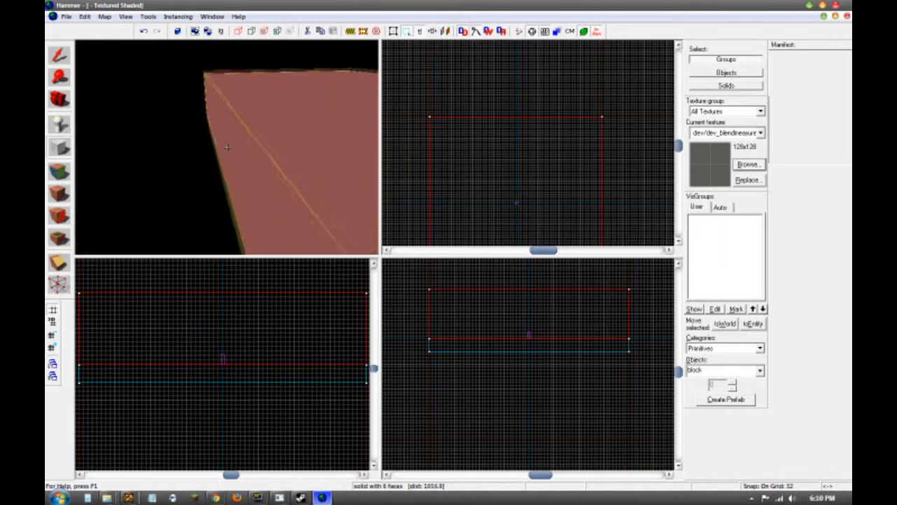
key("w")
key("s")
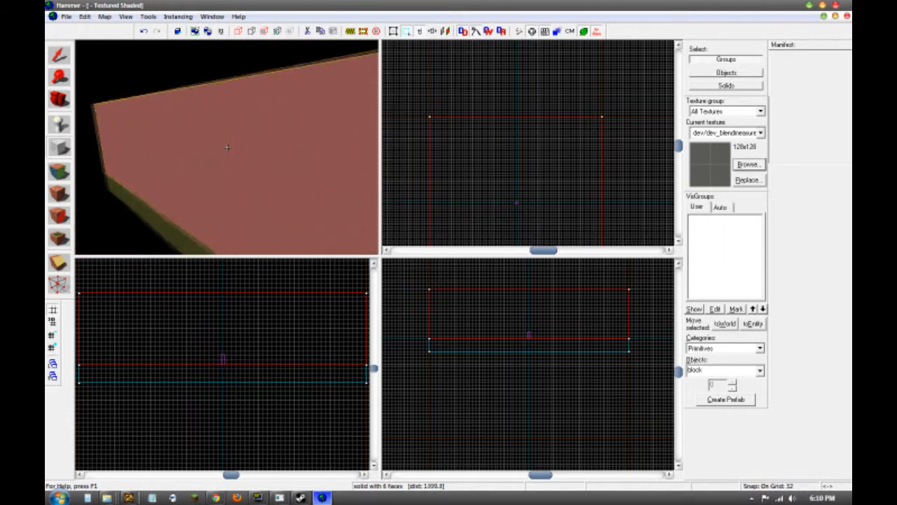
key("s")
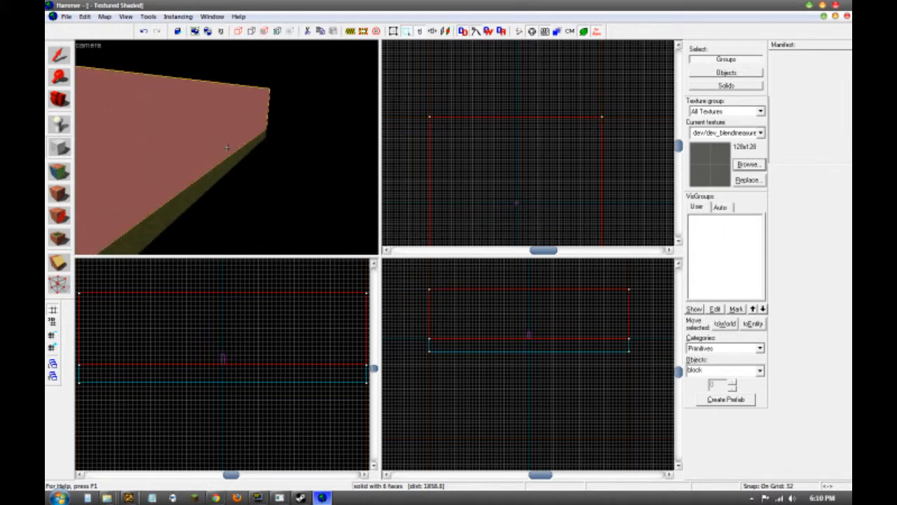
key("w")
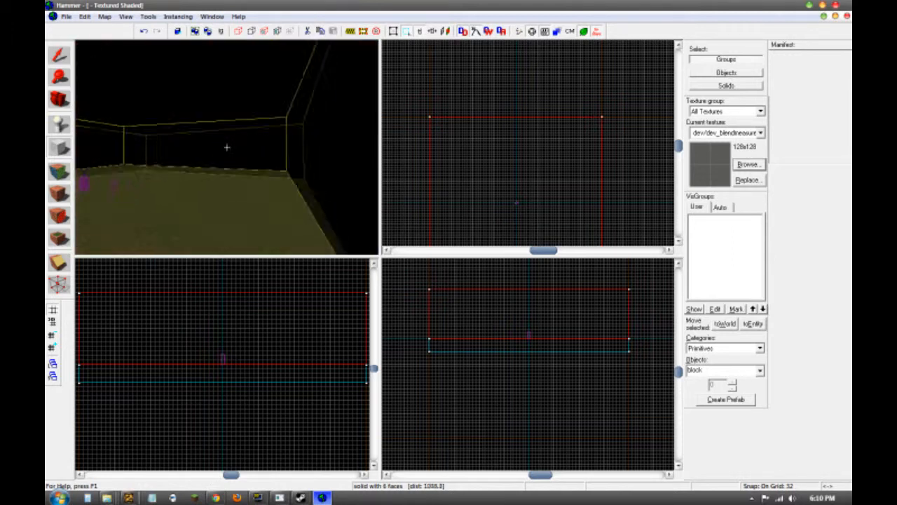
key("s")
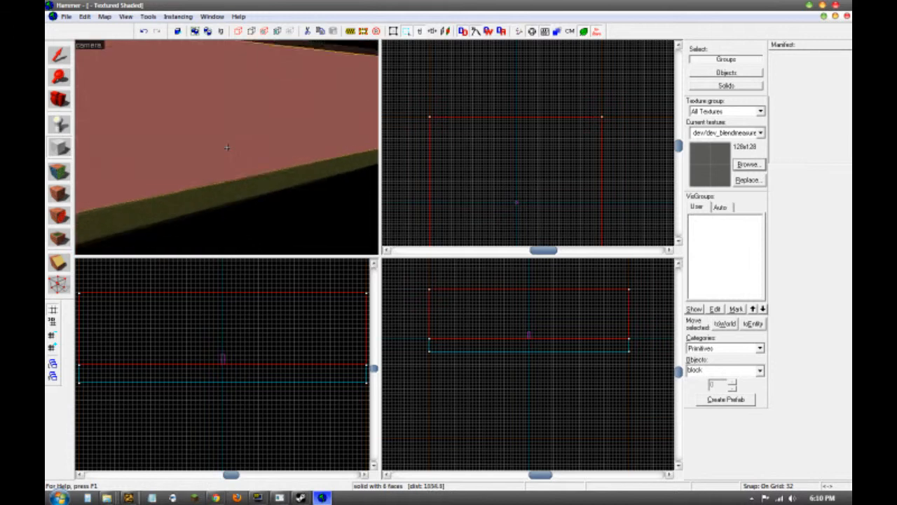
key("s")
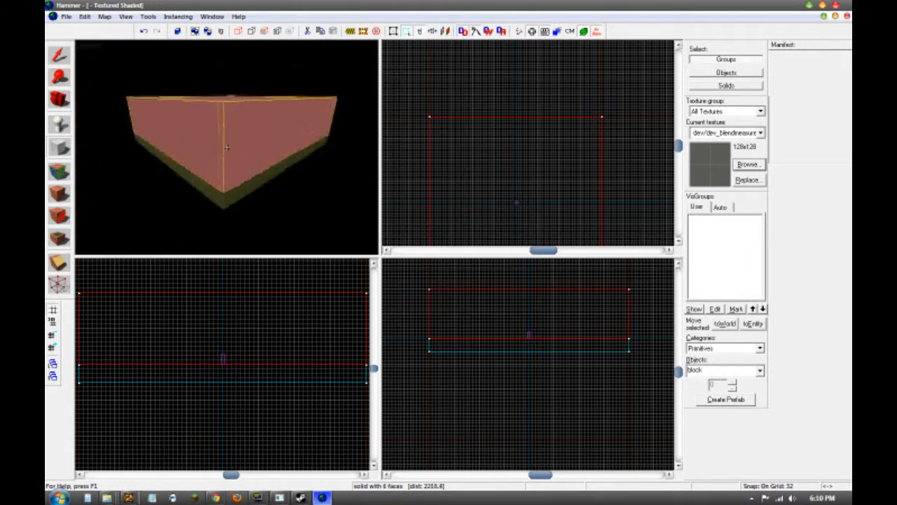
key("w")
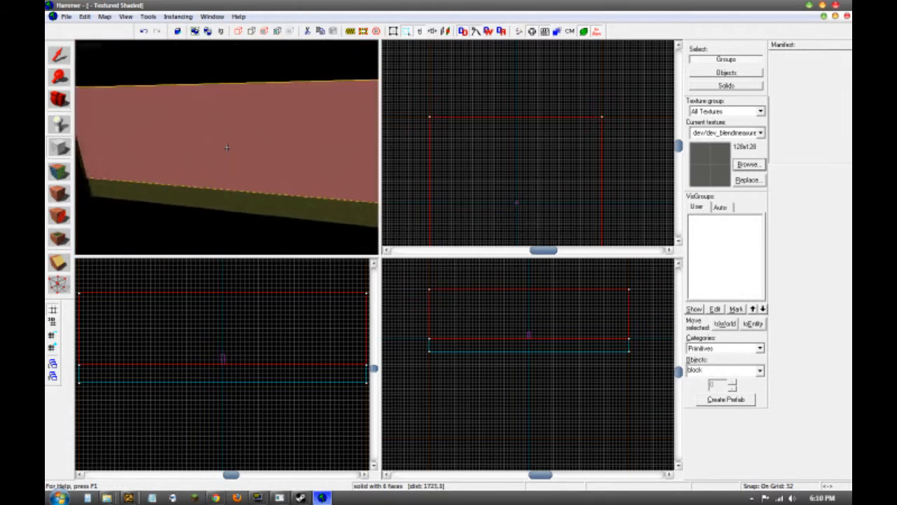
key("w")
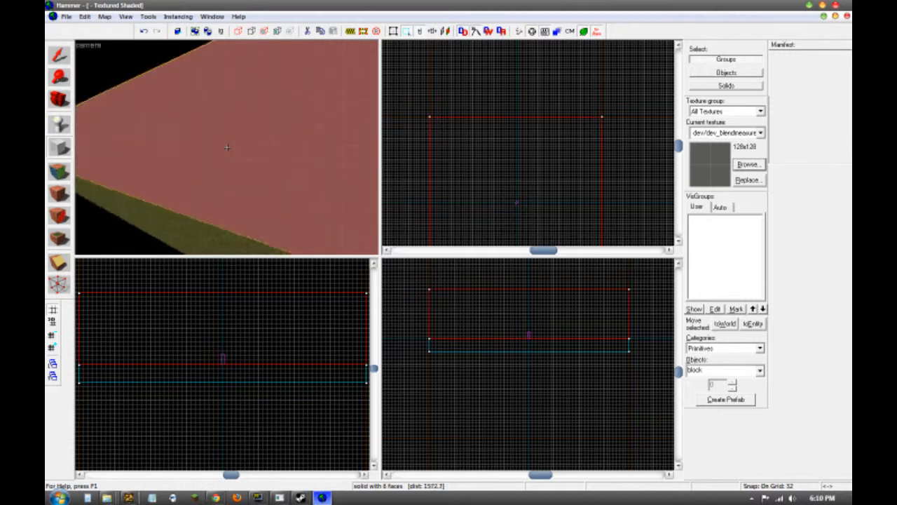
key("s")
key("z")
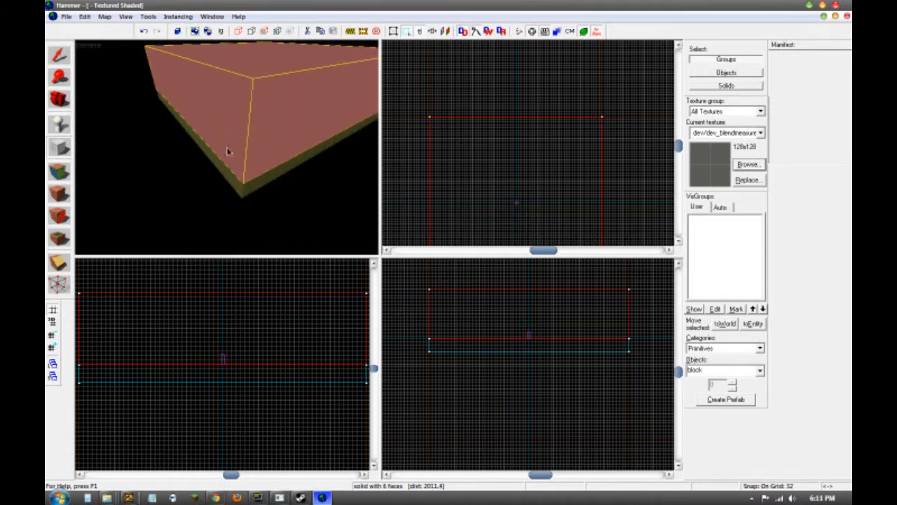
Step: Make the selected block hollow with walls 2 units thick
left_click(153, 19)
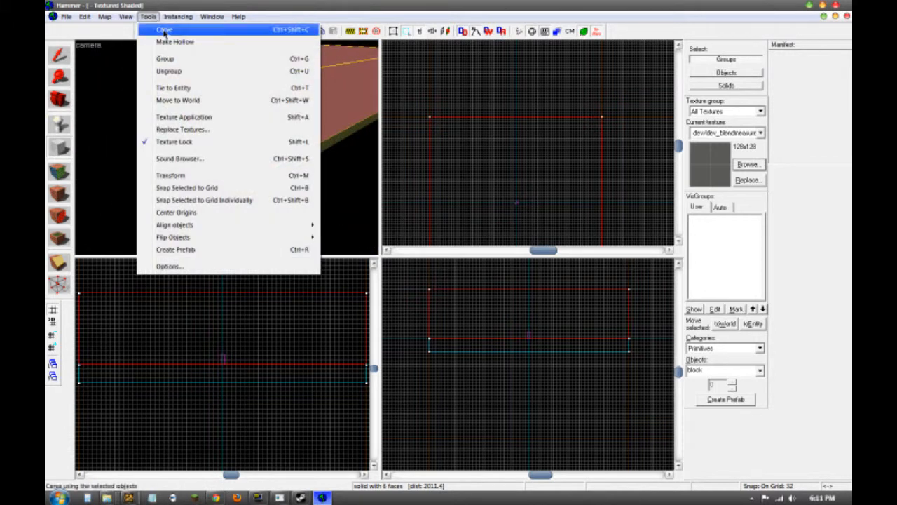
left_click(170, 40)
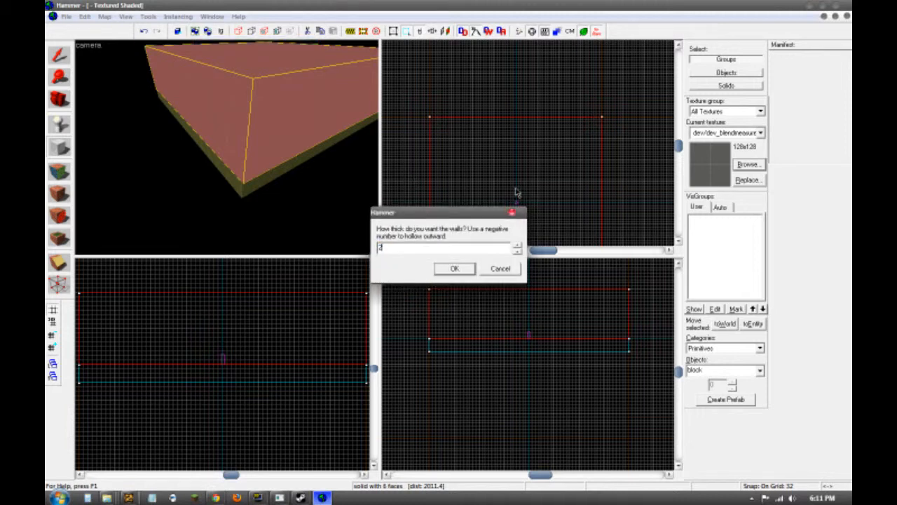
key("Return")
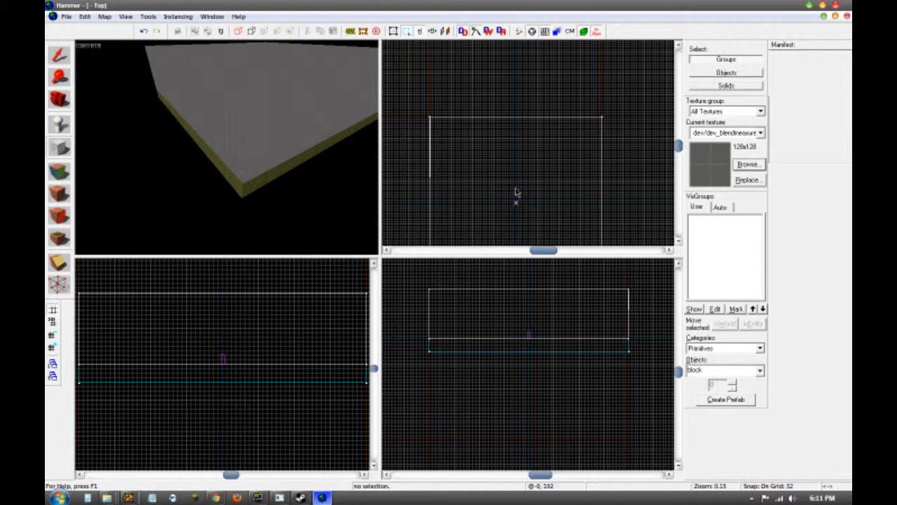
Step: Fly inside the hollowed box to examine its walls and floor and the terrorist spawn's feet
scroll(322, 156, "up", 2)
key("z")
key("w")
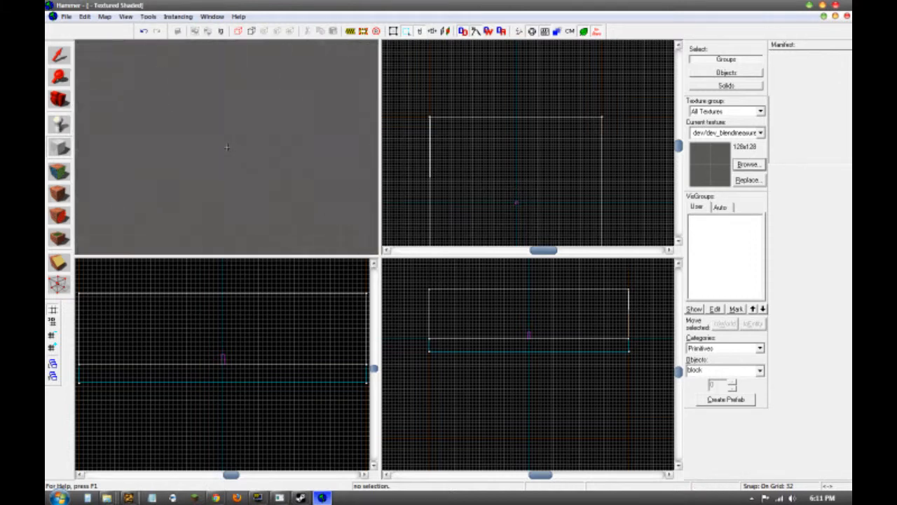
key("w")
key("w")
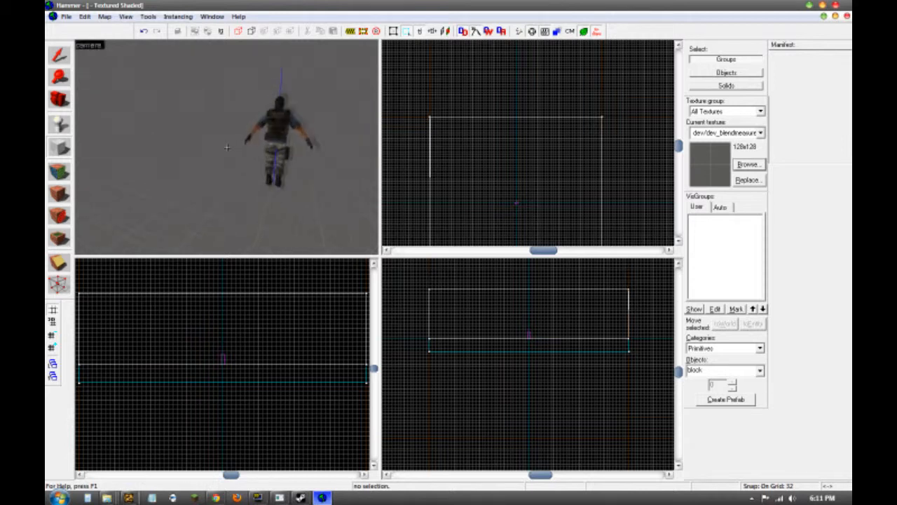
key("s")
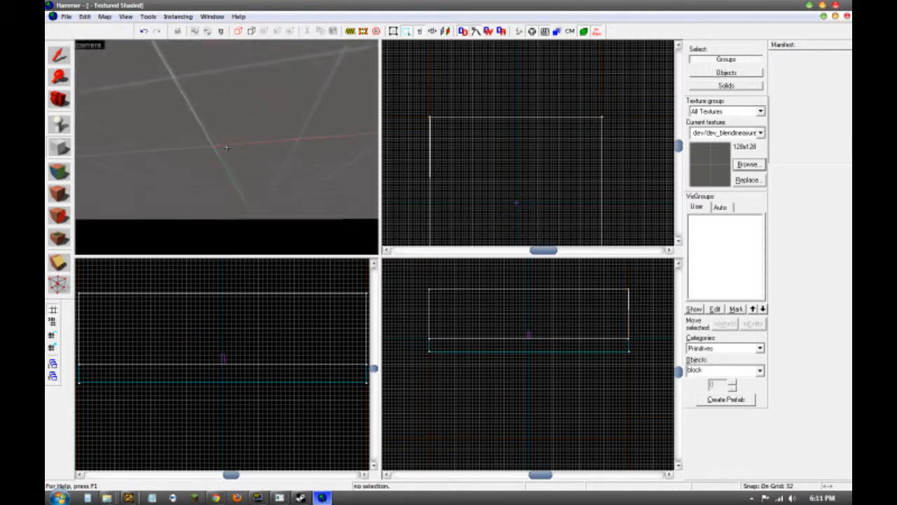
key("w")
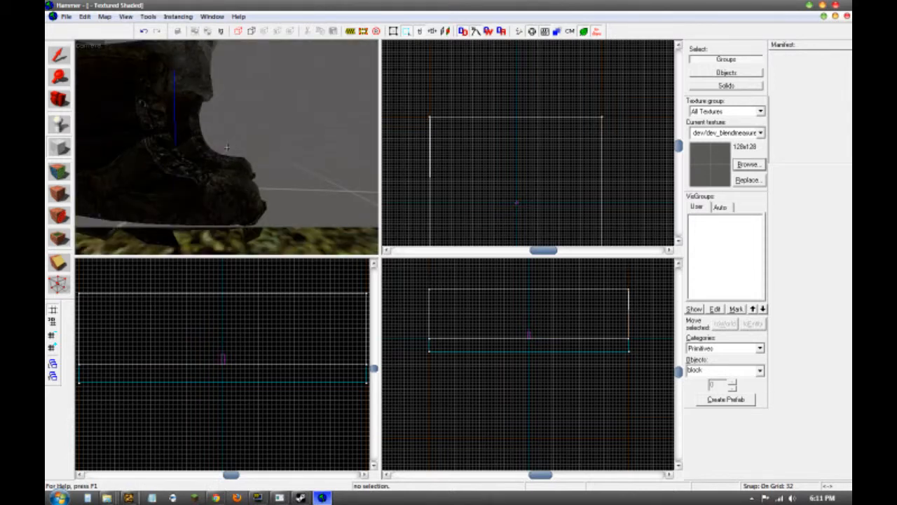
key("s")
key("z")
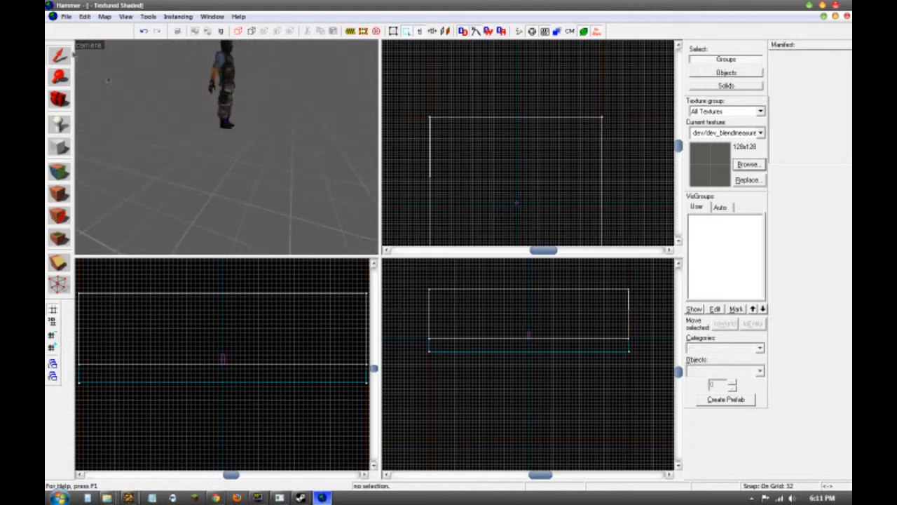
Step: Switch selection to individual objects and delete only the hollow box's 2-unit floor slab
left_click(227, 169)
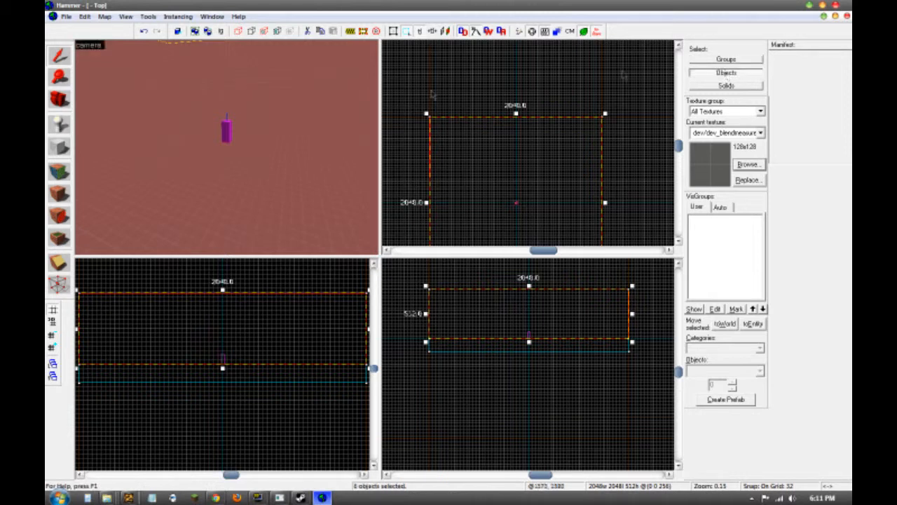
left_click(287, 142)
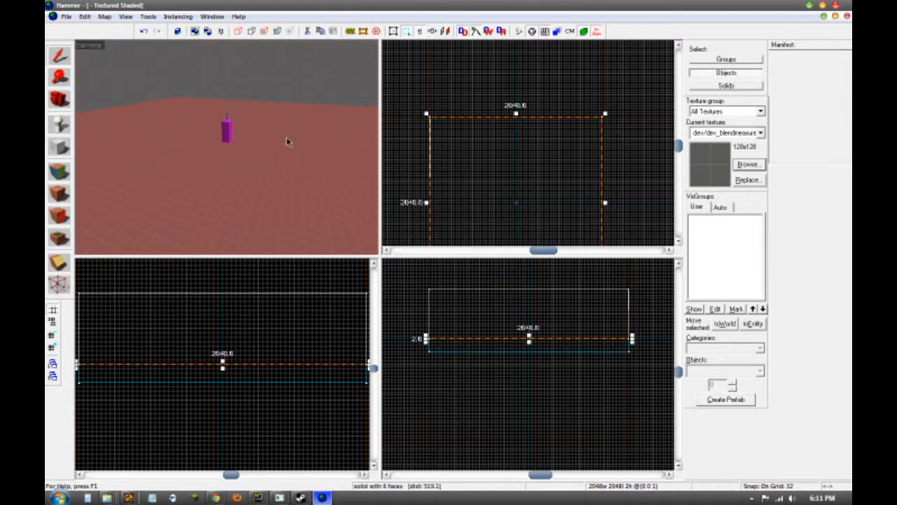
key("Escape")
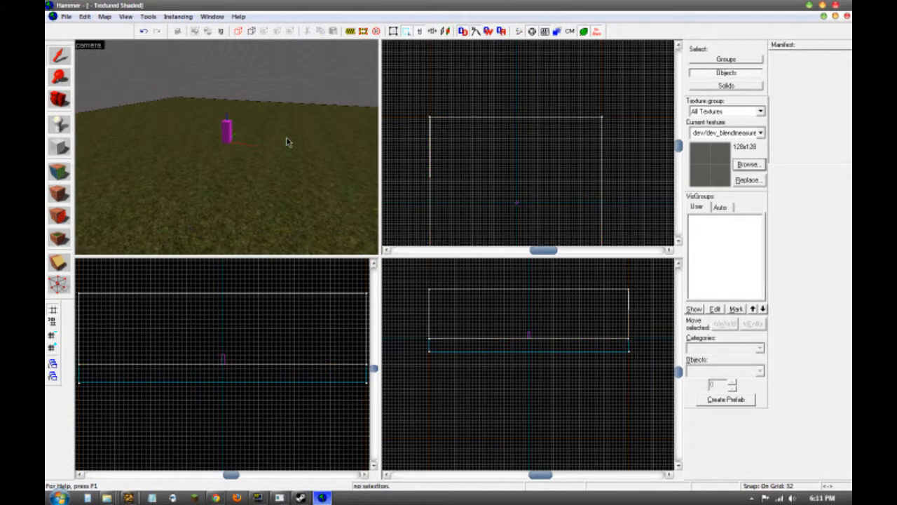
Step: Select the box's remaining walls and ceiling as a group, lower it 2 units onto the grass using a finer grid, and leave the snap at 16
scroll(280, 142, "down", 2)
key("z")
key("w")
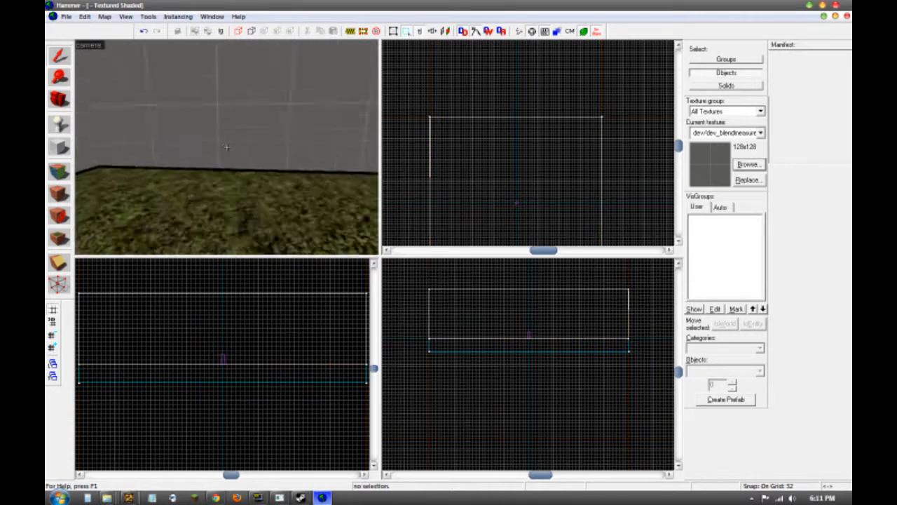
left_click(226, 147)
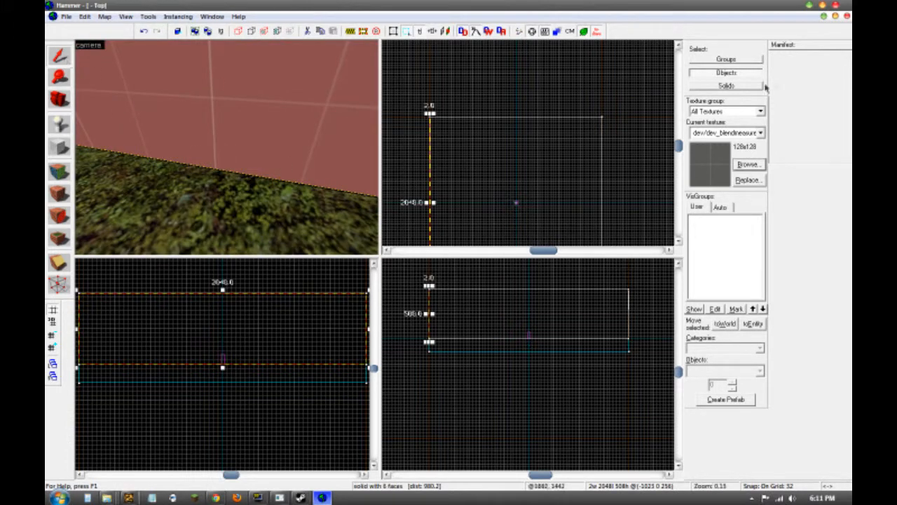
left_click(743, 61)
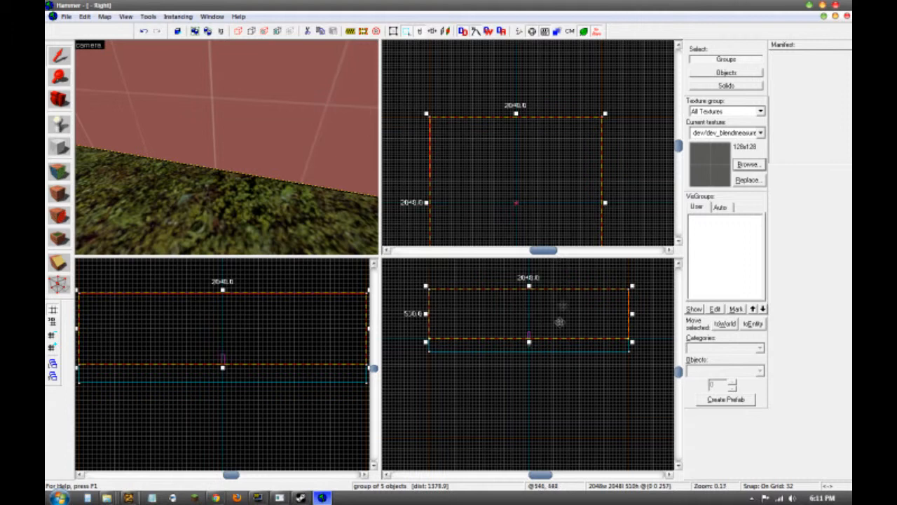
scroll(560, 322, "up", 15)
left_click(557, 328)
left_click(559, 339)
key("[")
key("[")
key("[")
key("[")
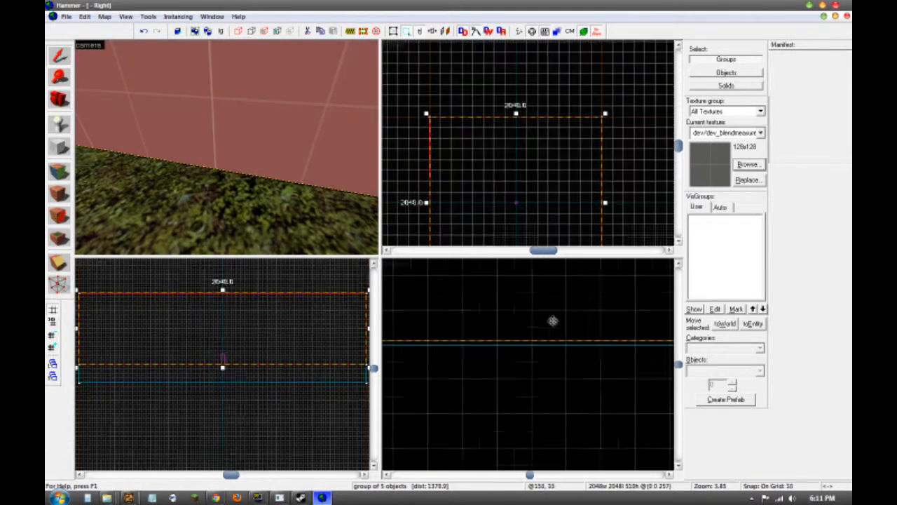
left_click(568, 332)
left_click(564, 322)
key("]")
key("]")
key("]")
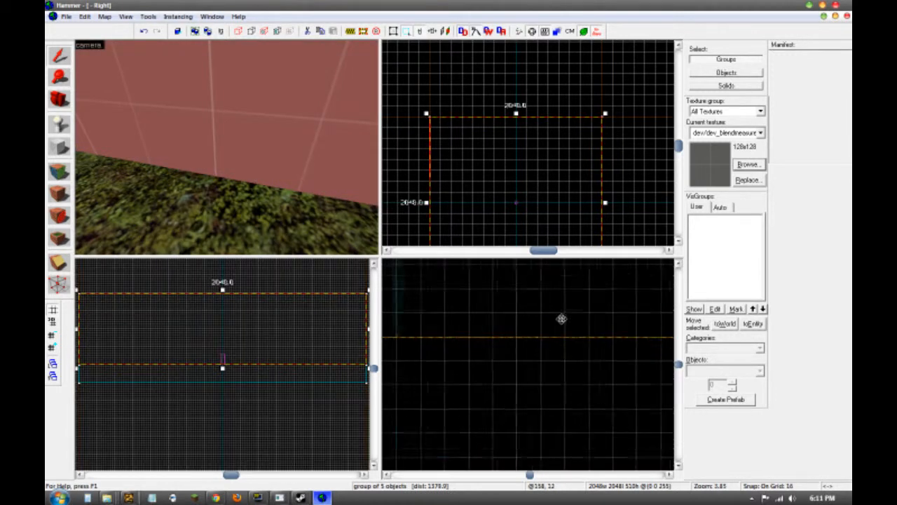
scroll(561, 318, "down", 6)
scroll(351, 209, "down", 5)
Step: Deselect the box and fly around inside it to examine the grass floor, the walls and the terrorist spawn
key("z")
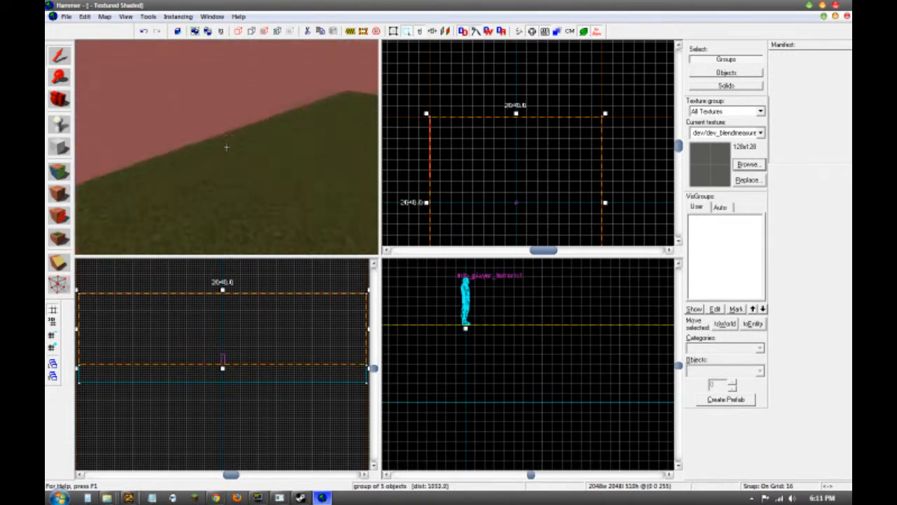
left_click(226, 147)
left_click(226, 147)
key("s")
key("a")
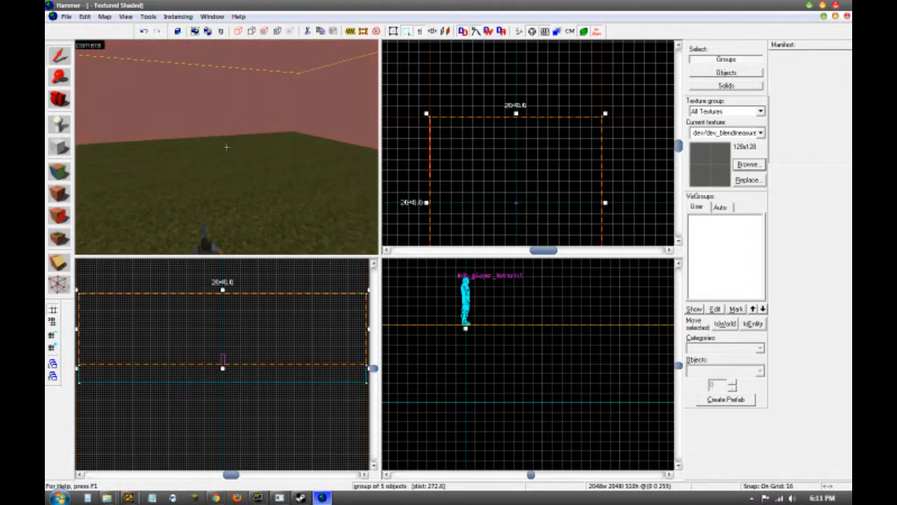
key("Escape")
key("s")
key("w")
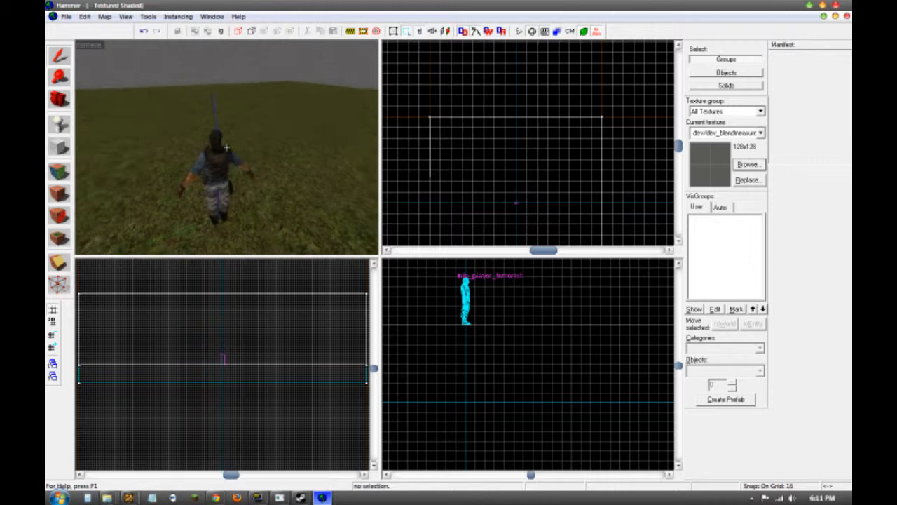
key("s")
key("w")
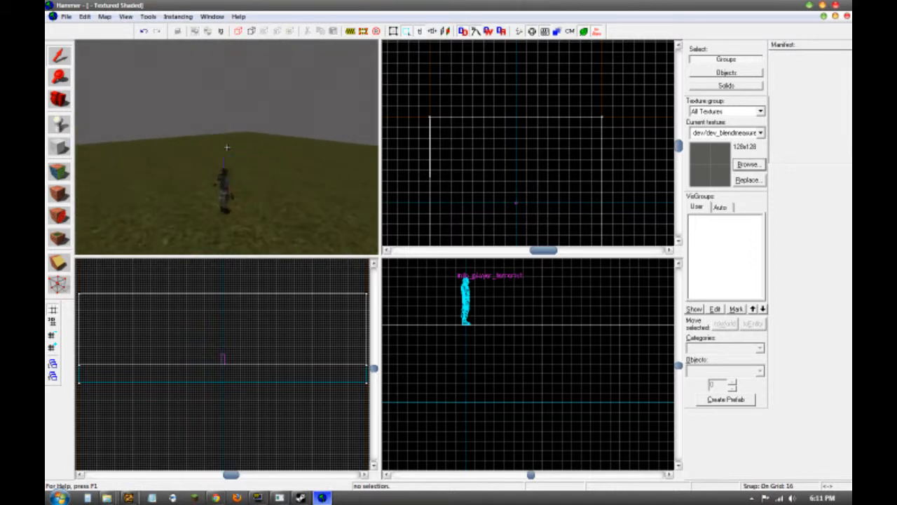
key("s")
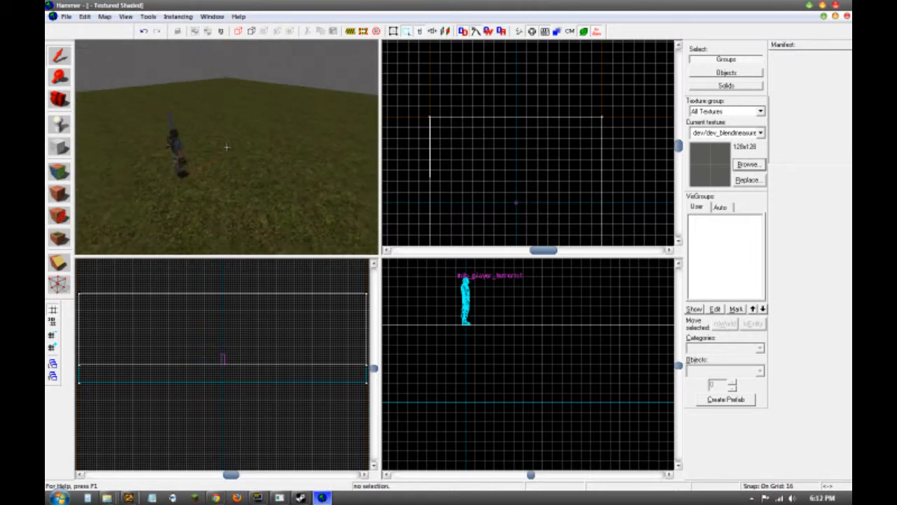
key("w")
key("s")
key("w")
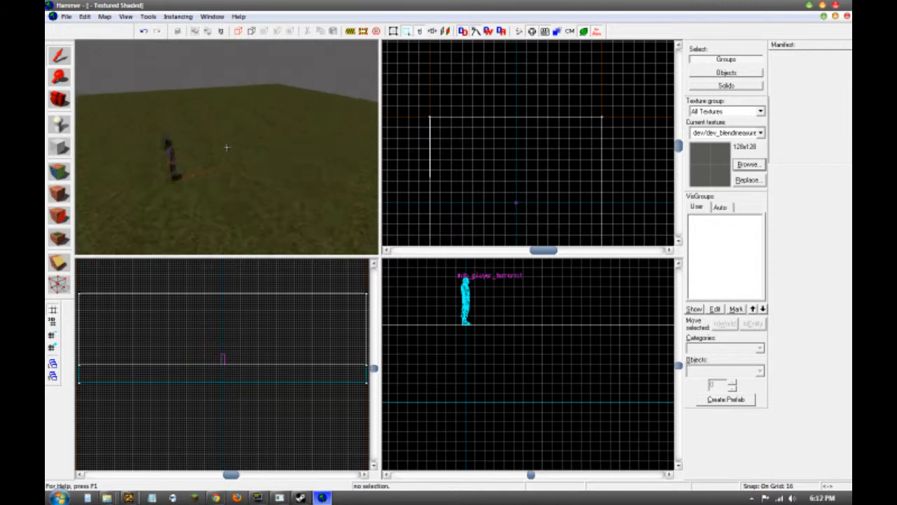
key("s")
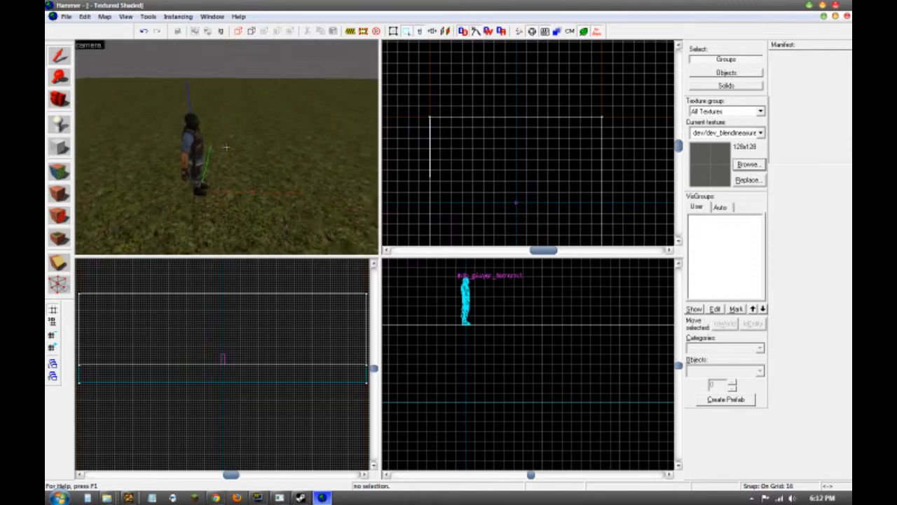
key("w")
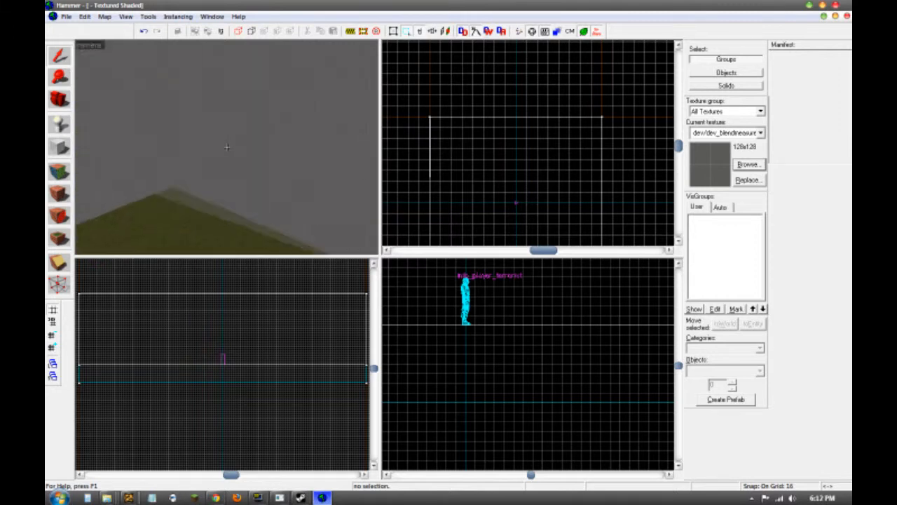
key("z")
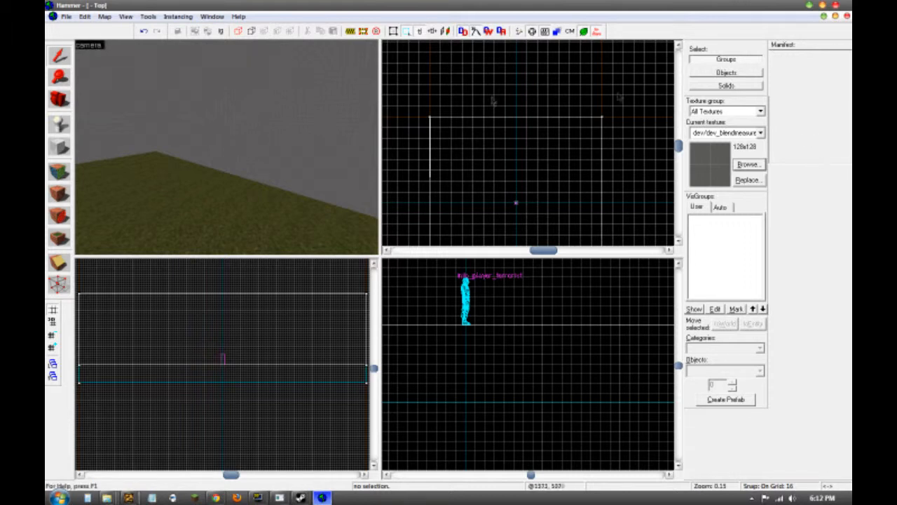
Step: Start editing face textures and filter the available textures for "wall"
left_click(65, 174)
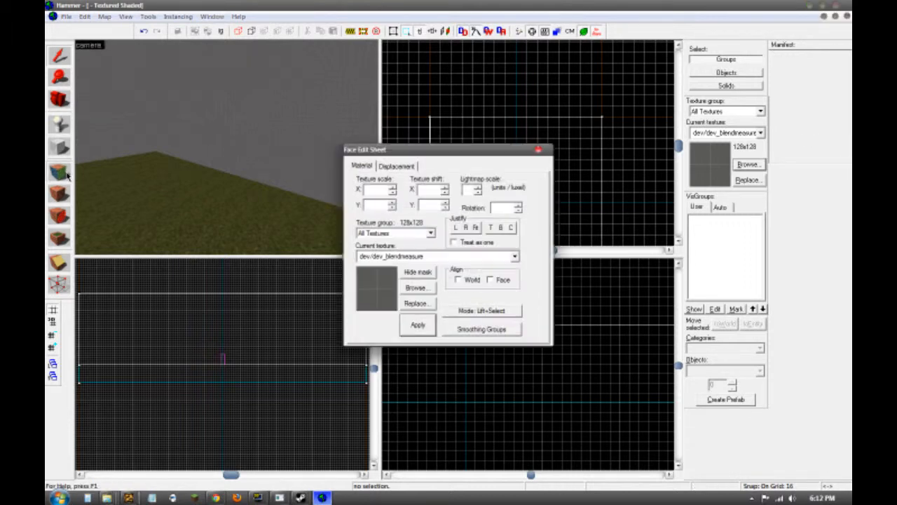
left_click(415, 288)
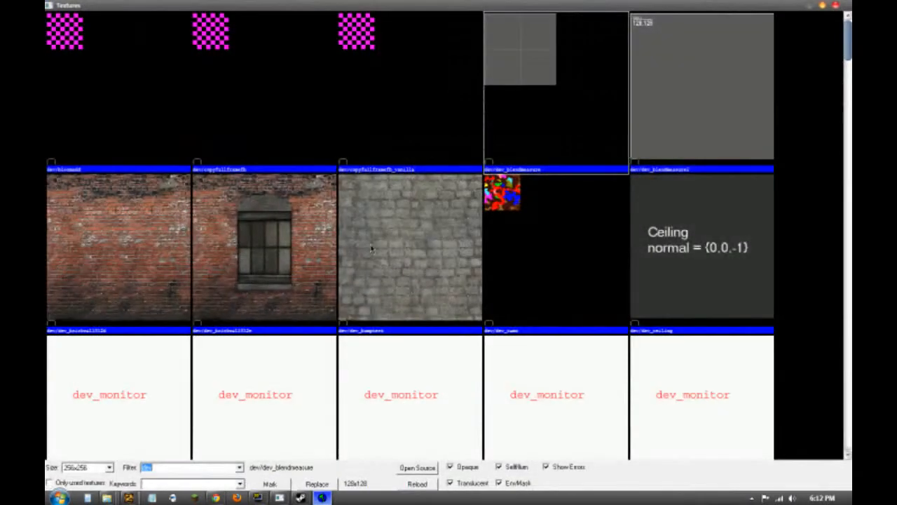
left_click(416, 233)
scroll(421, 232, "down", 5)
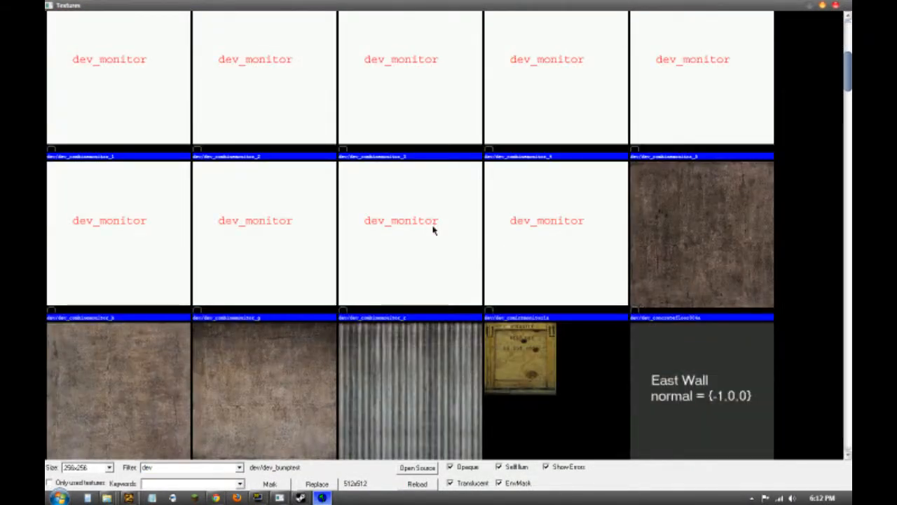
type("wall")
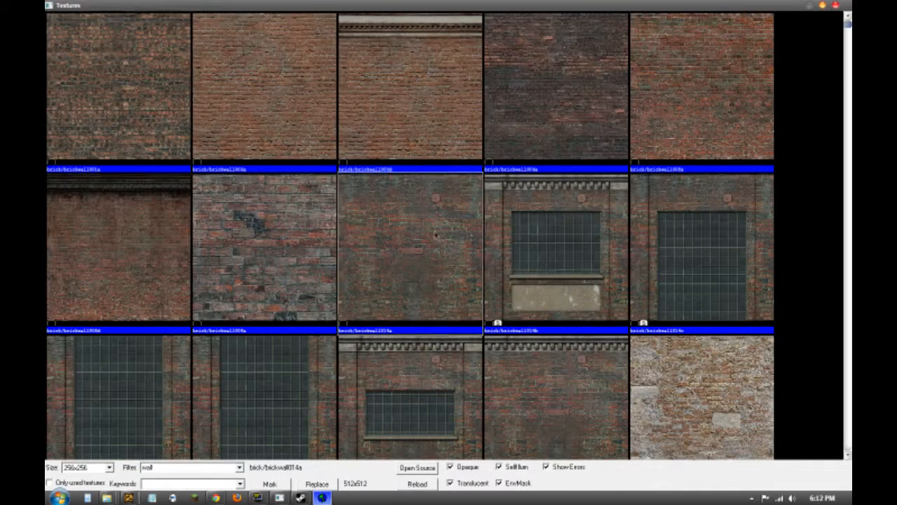
Step: Look through the brick and concrete wall textures, trying out concrete/concretewall004b
scroll(448, 217, "down", 5)
scroll(448, 218, "down", 15)
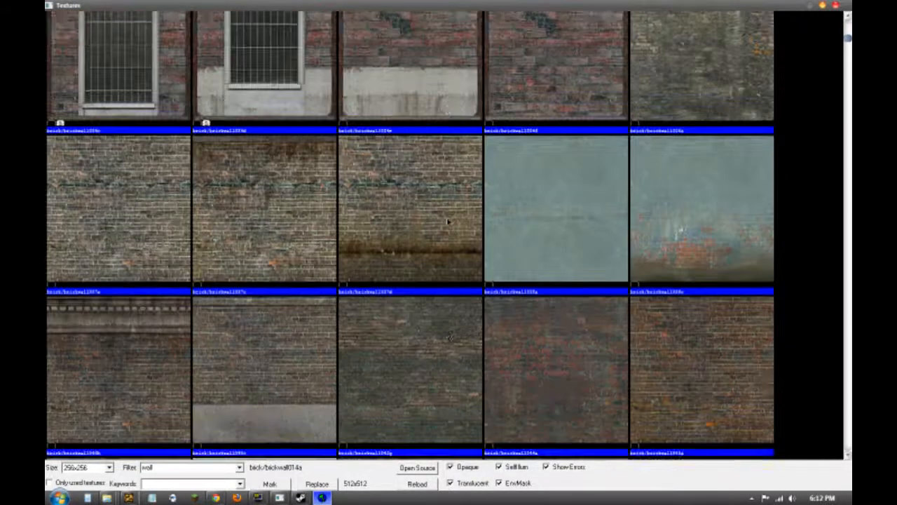
scroll(449, 223, "down", 15)
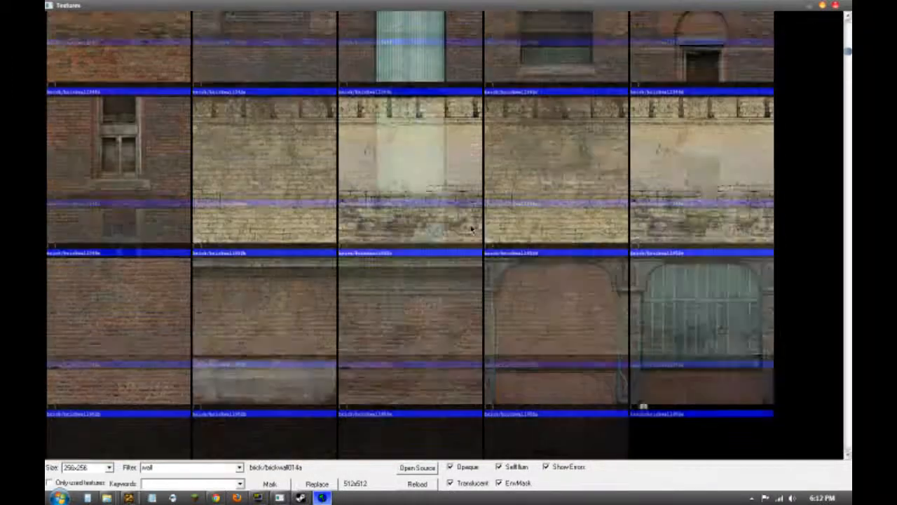
scroll(468, 226, "down", 2)
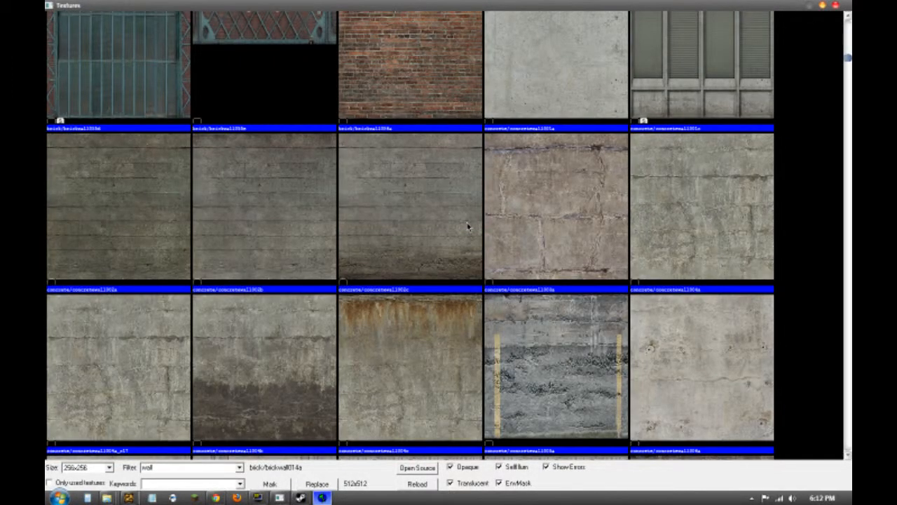
left_click(277, 334)
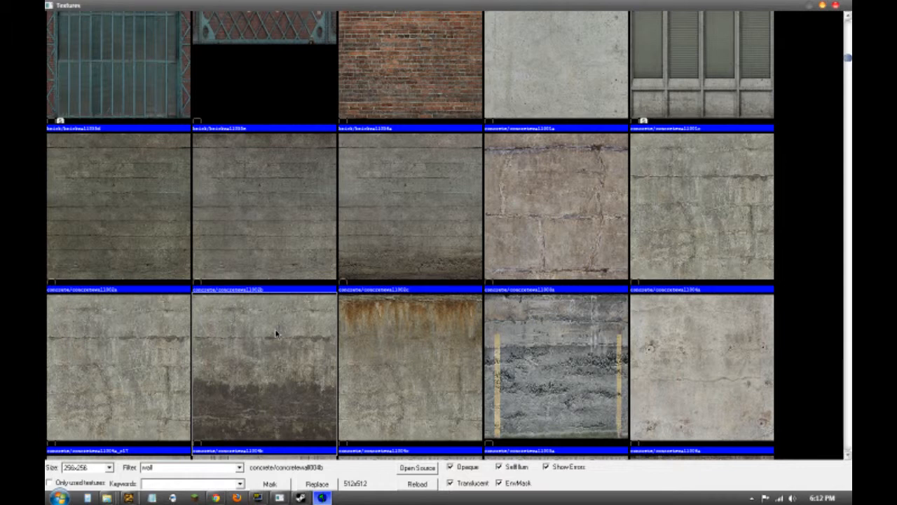
scroll(277, 334, "down", 15)
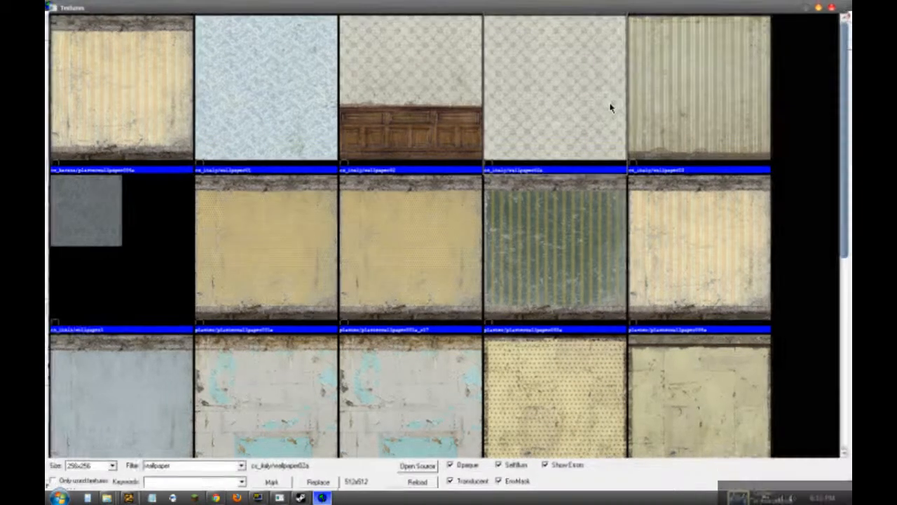
Step: Narrow the texture filter to "wallpaper", choose cs_italy/wallpaper02a, and apply it to the box's inner walls
double_click(607, 106)
right_click(229, 145)
right_click(146, 146)
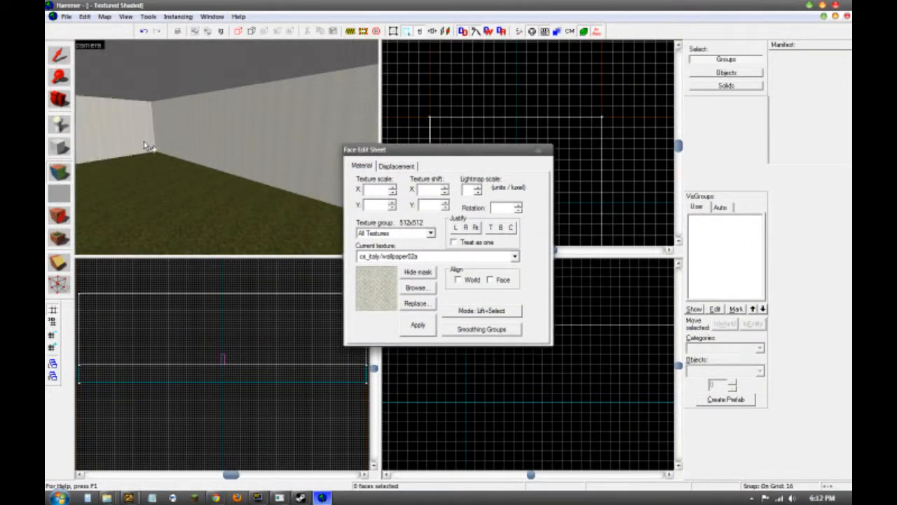
Step: Fly around inside the box to examine the wallpaper on each wall and where it meets the grass and ceiling
key("z")
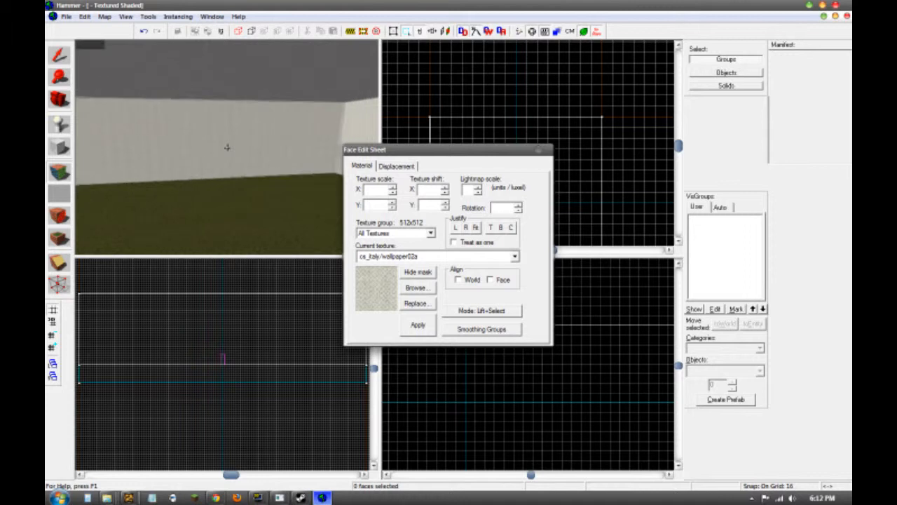
key("z")
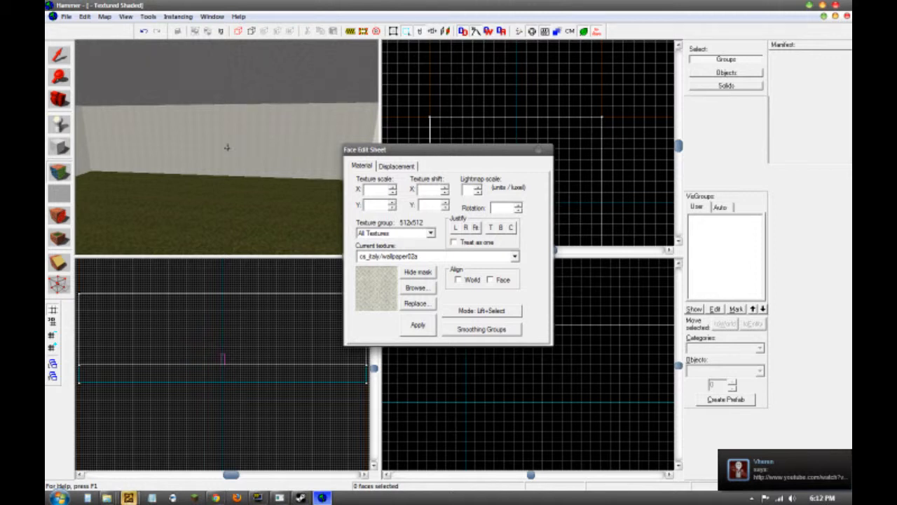
key("z")
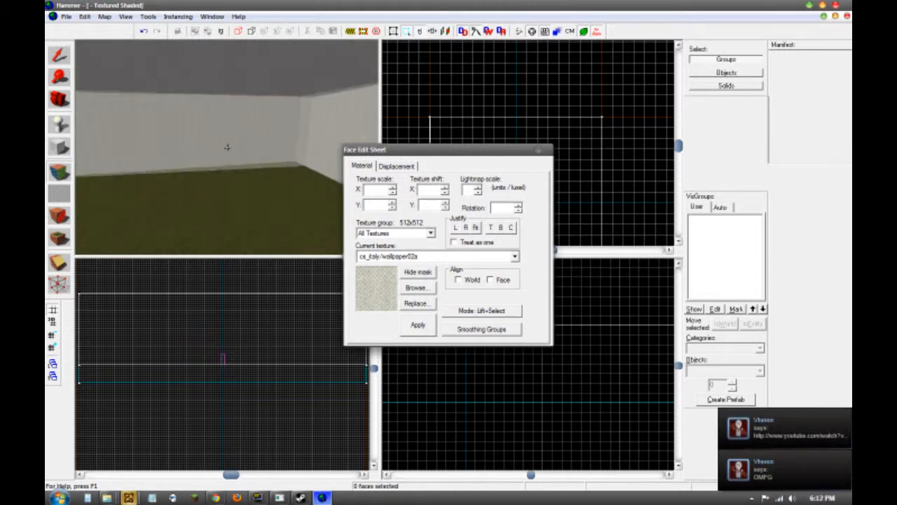
key("z")
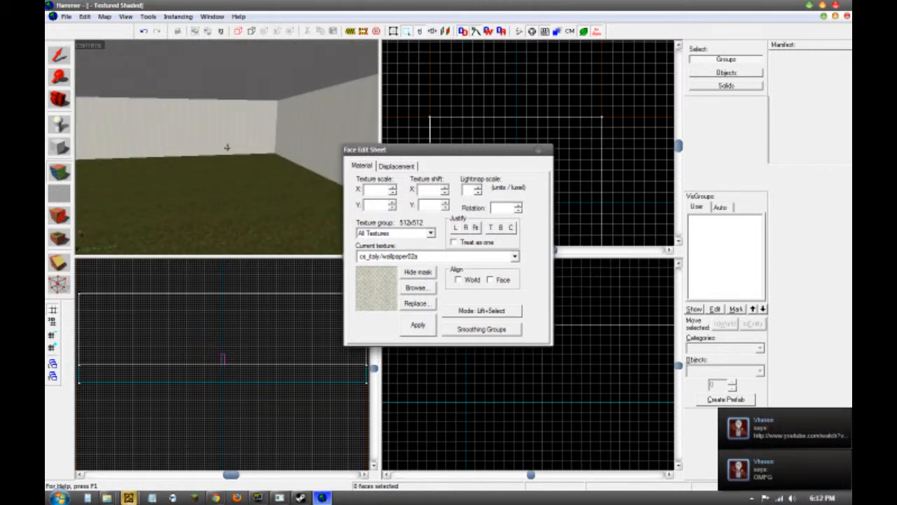
key("a")
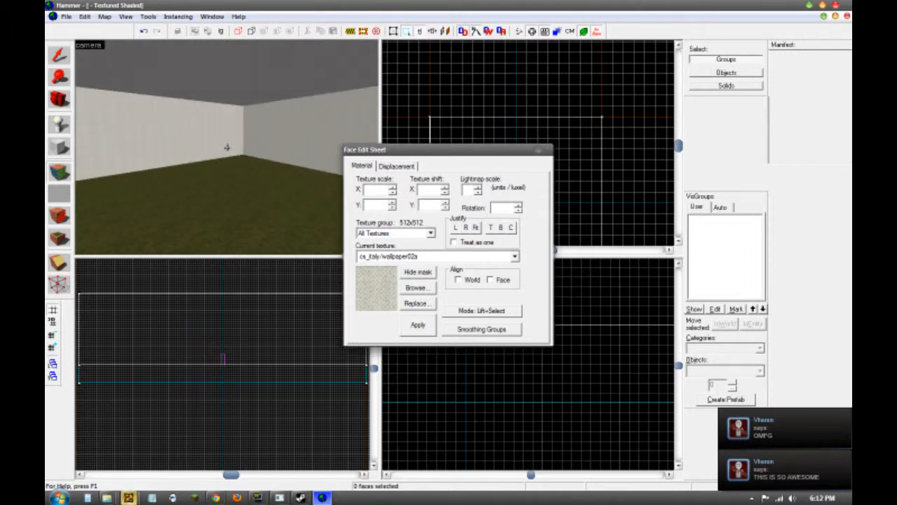
key("z")
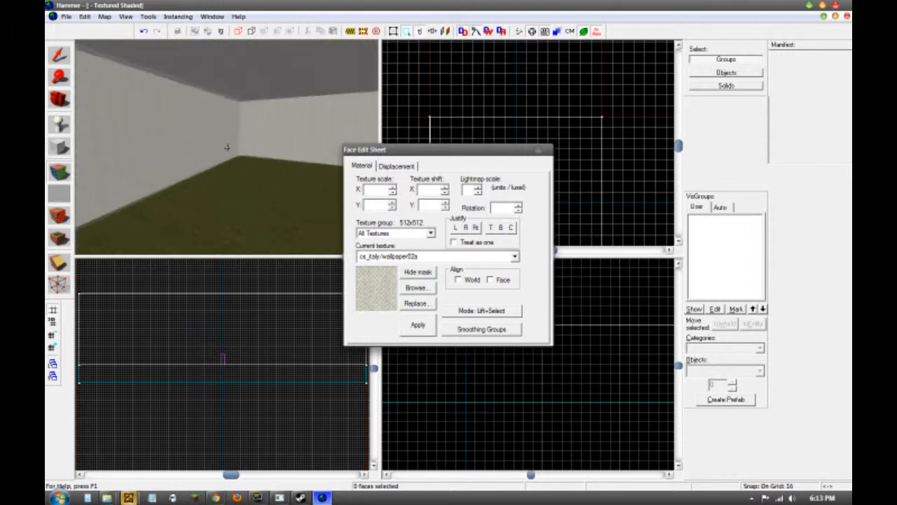
key("z")
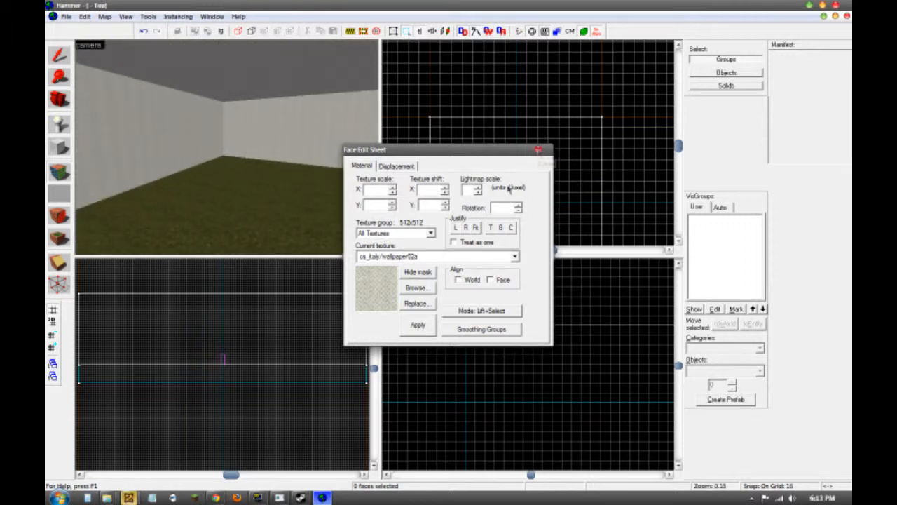
Step: Browse the available textures and filter them for "ceiling"
left_click(425, 287)
left_click(519, 274)
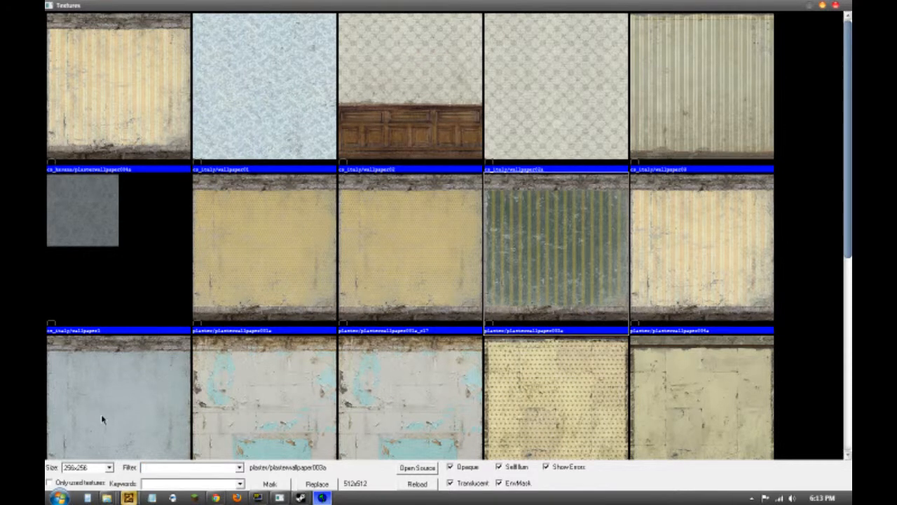
type("deiling")
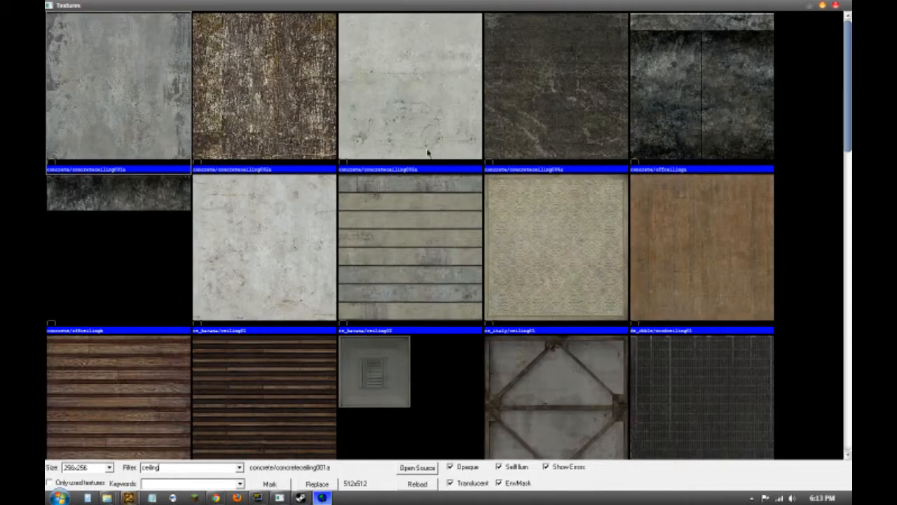
Step: Try the cs_italy/ceiling01 texture on the box's ceiling
left_click(571, 207)
double_click(607, 225)
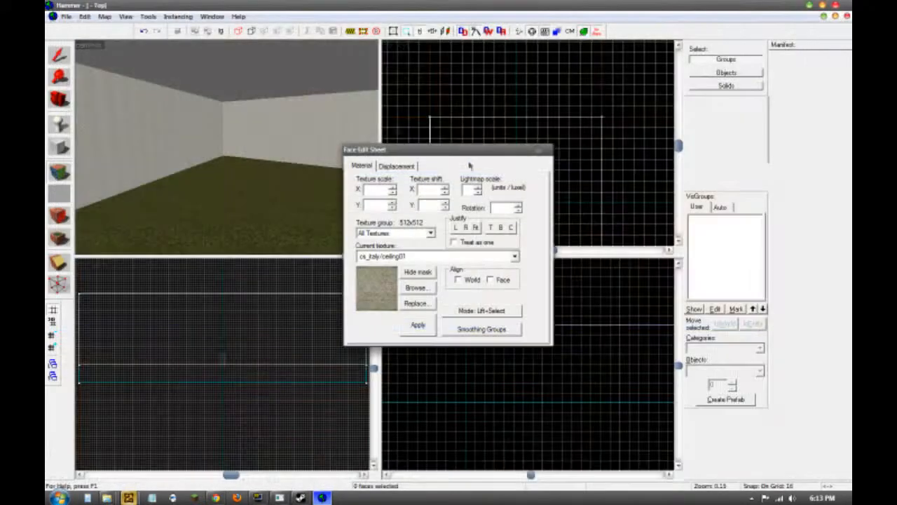
right_click(284, 79)
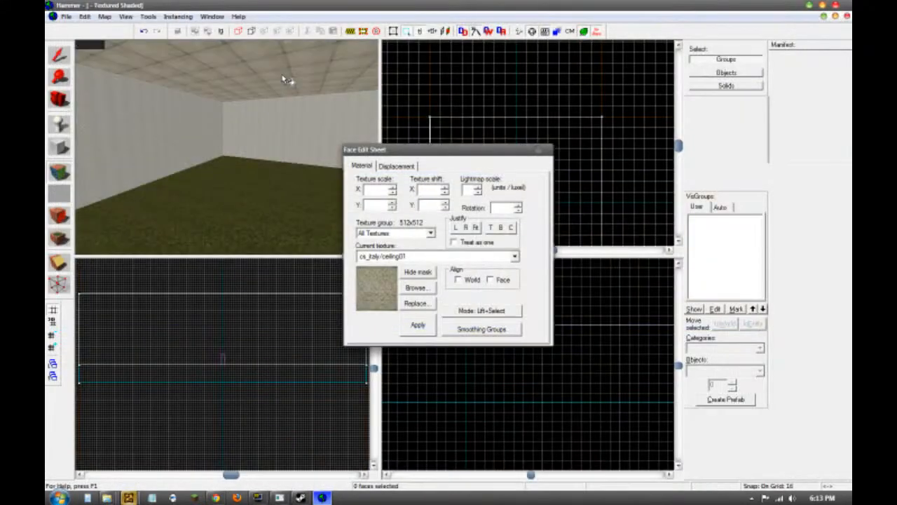
Step: Look through the remaining ceiling textures, choose tile/ceilingtilea, and apply it to the box's ceiling
left_click(416, 289)
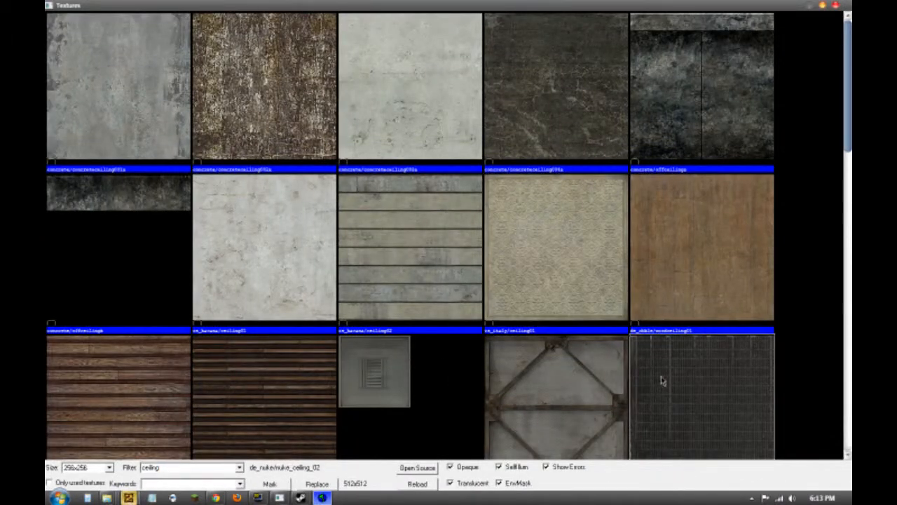
scroll(662, 380, "down", 5)
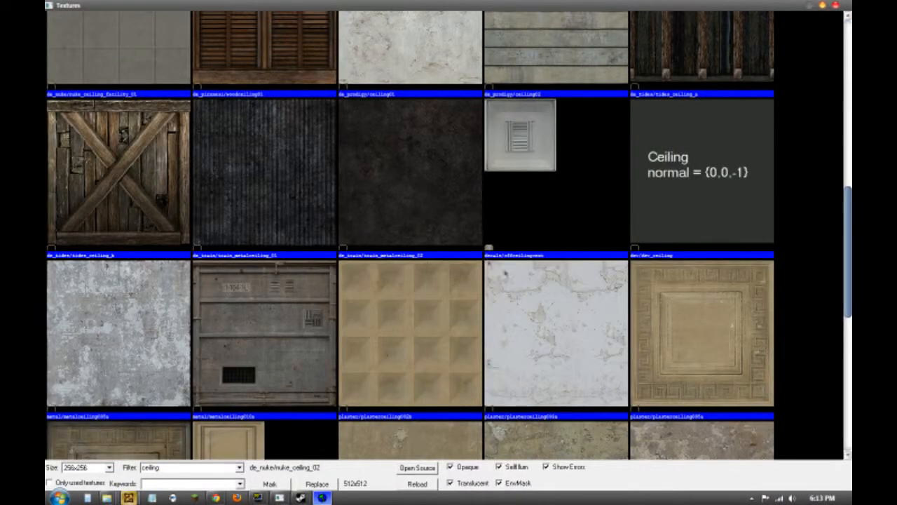
scroll(448, 236, "down", 3)
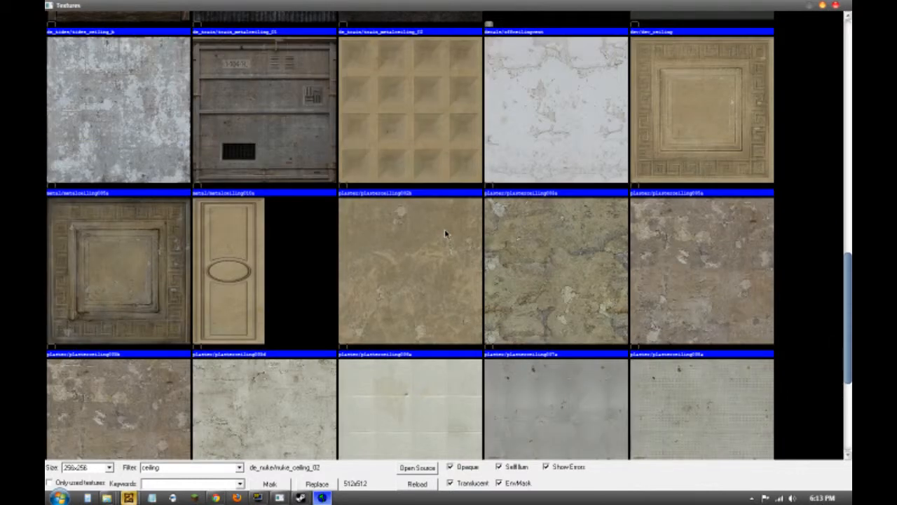
scroll(445, 234, "down", 2)
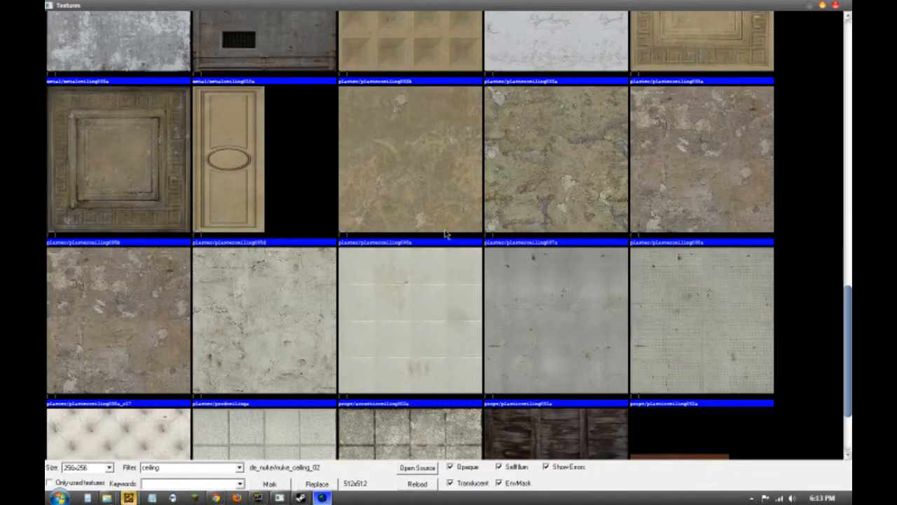
scroll(435, 220, "down", 2)
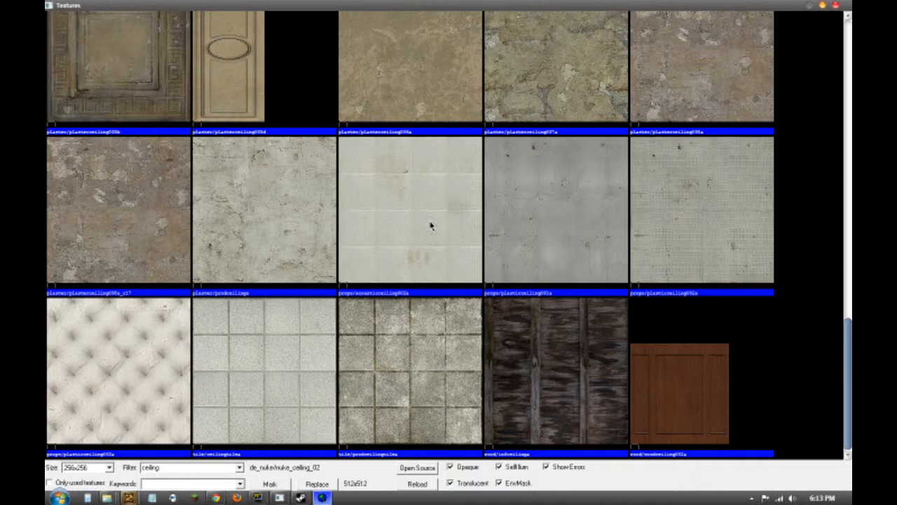
double_click(251, 391)
right_click(246, 86)
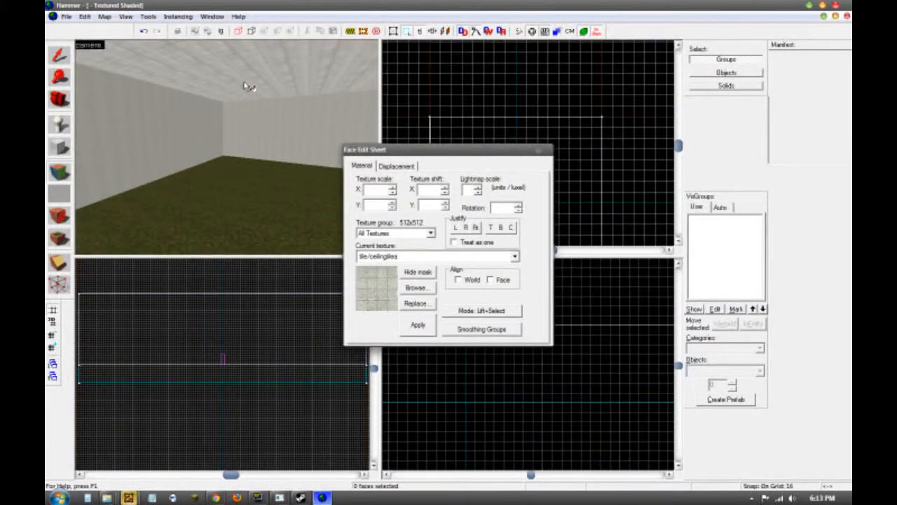
left_click(538, 158)
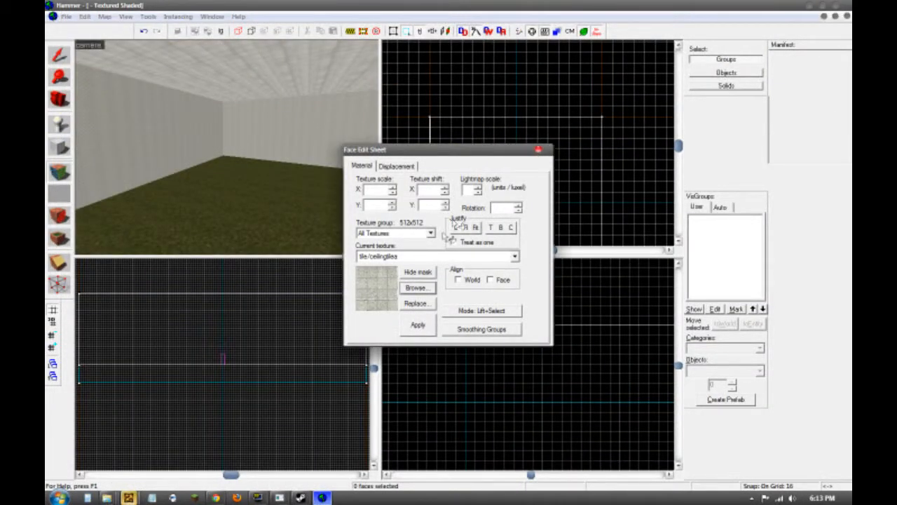
Step: Filter the textures for "floor" and look through the brick and concrete floor textures
left_click(416, 288)
left_click(436, 219)
left_click(605, 214)
left_click(713, 233)
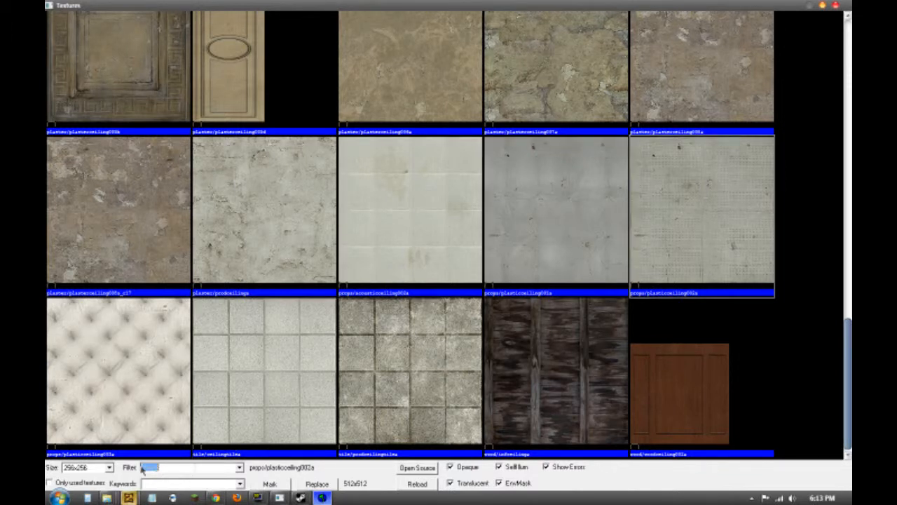
type("floo")
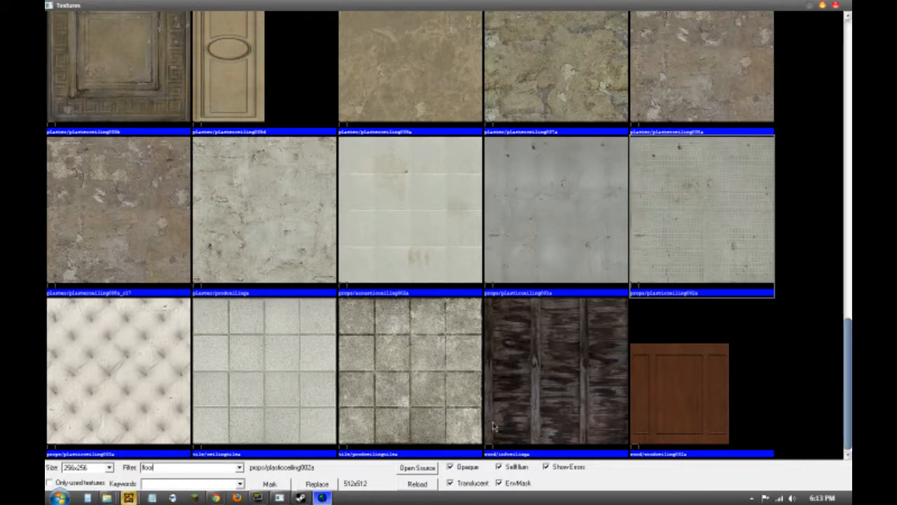
type("r")
left_click(391, 323)
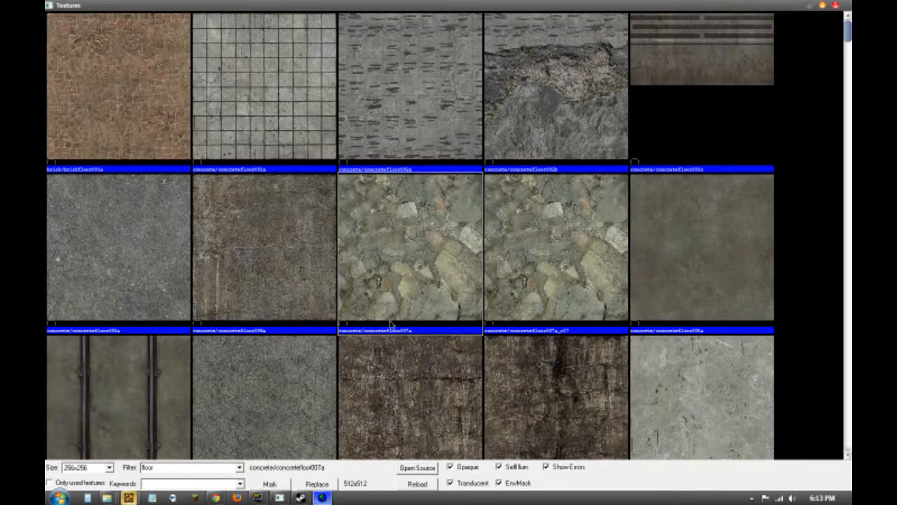
scroll(352, 380, "down", 3)
Step: Filter the textures for "tile", apply de_chateau/interiortile03 to the grass ground inside the box, and finish face editing
left_click(169, 467)
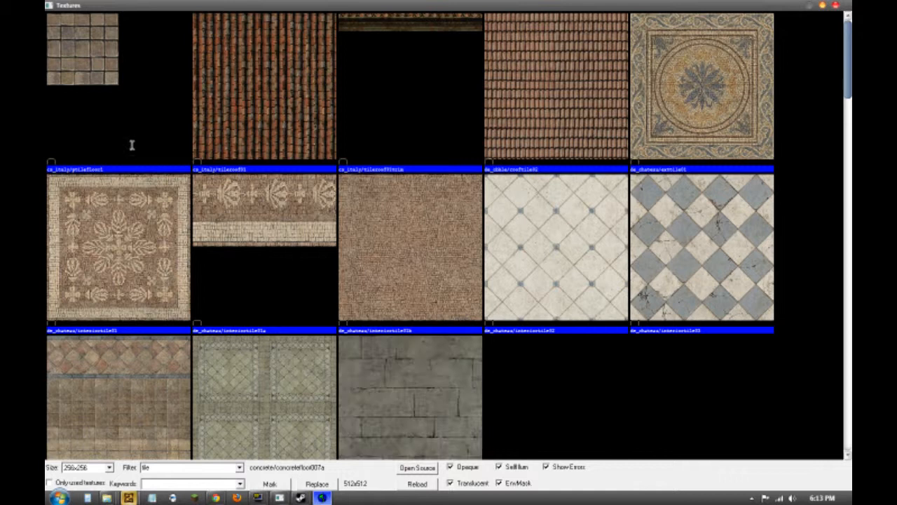
double_click(675, 257)
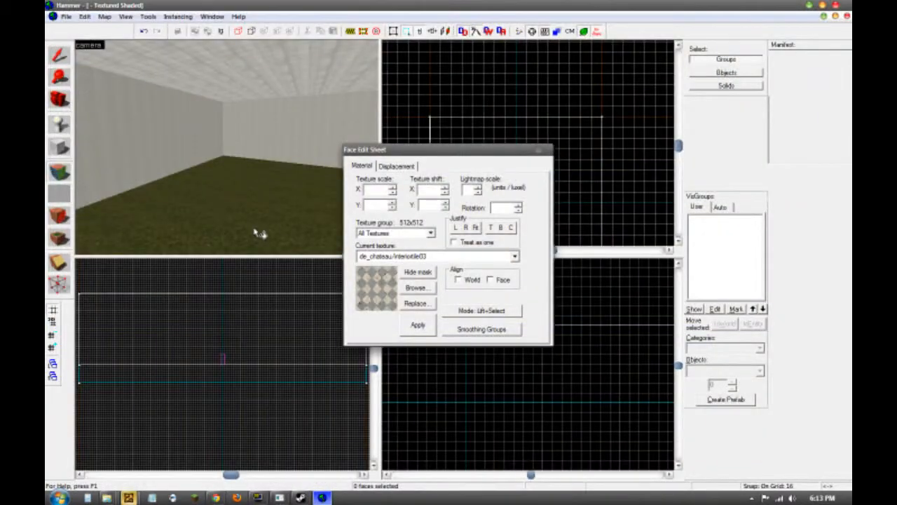
left_click(537, 151)
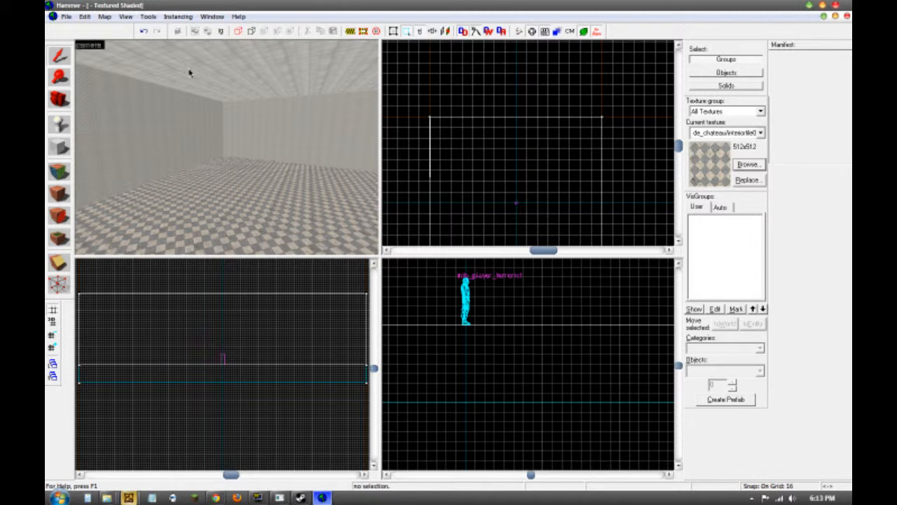
Step: Fly around the box to examine the tiled floor, the walls and ceiling, and the terrorist spawn from several sides
key("z")
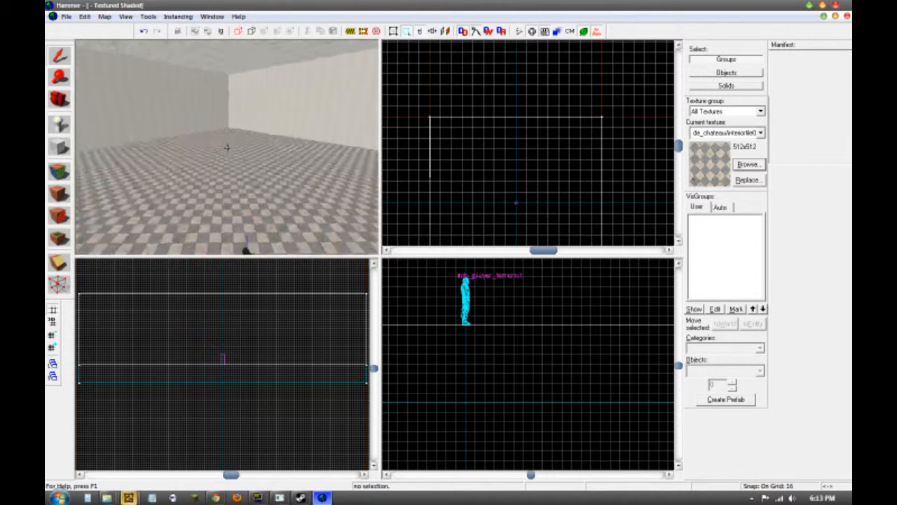
key("w")
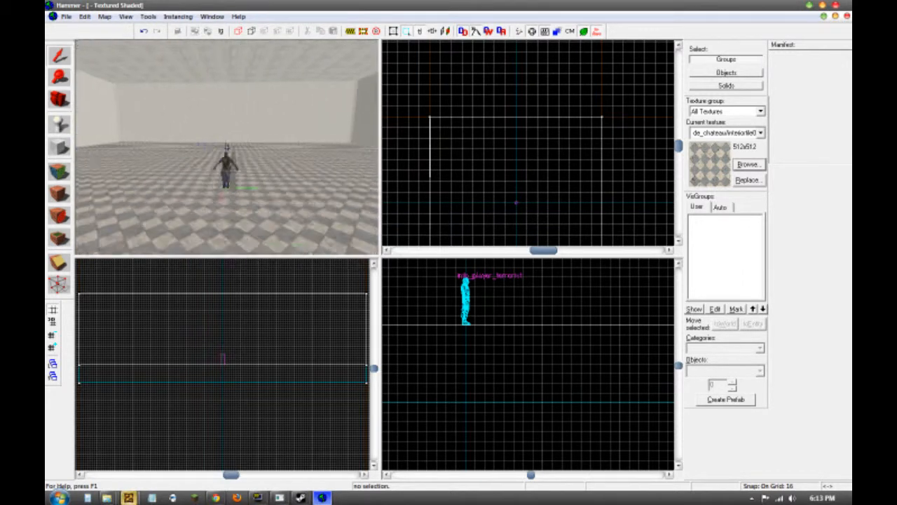
key("s")
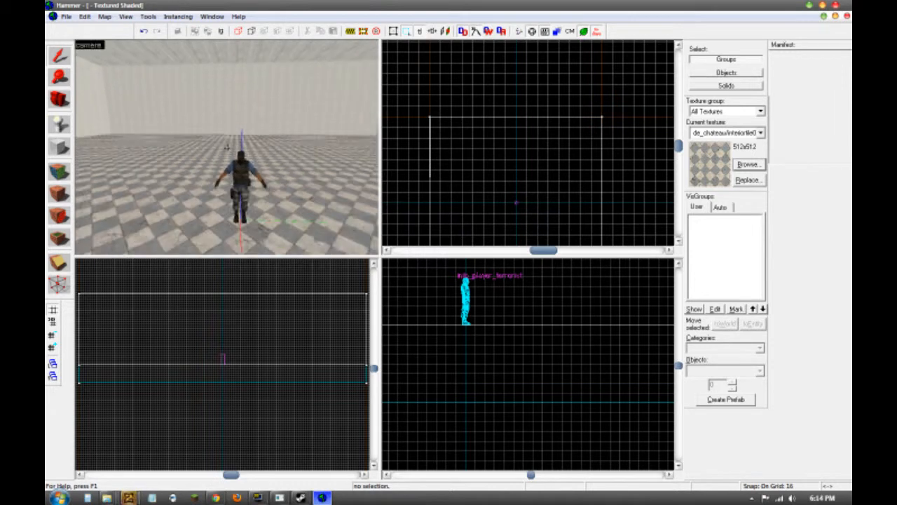
key("w")
key("s")
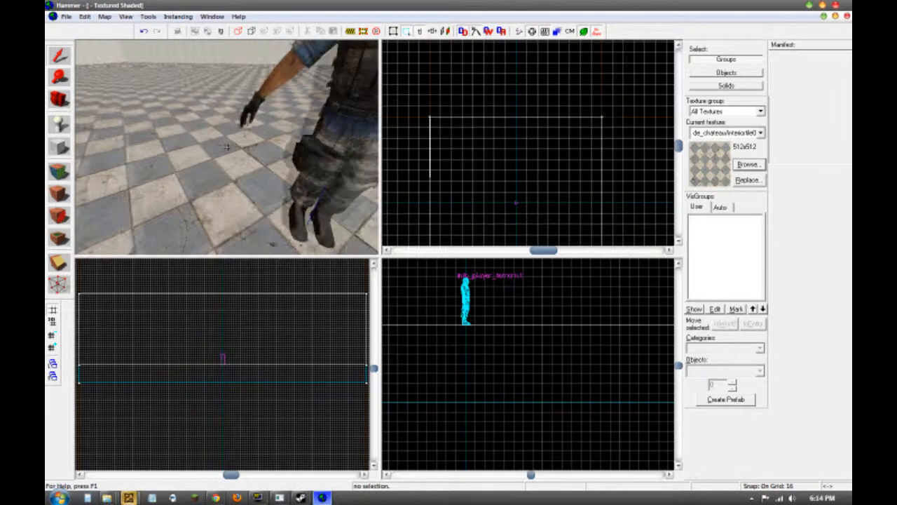
key("w")
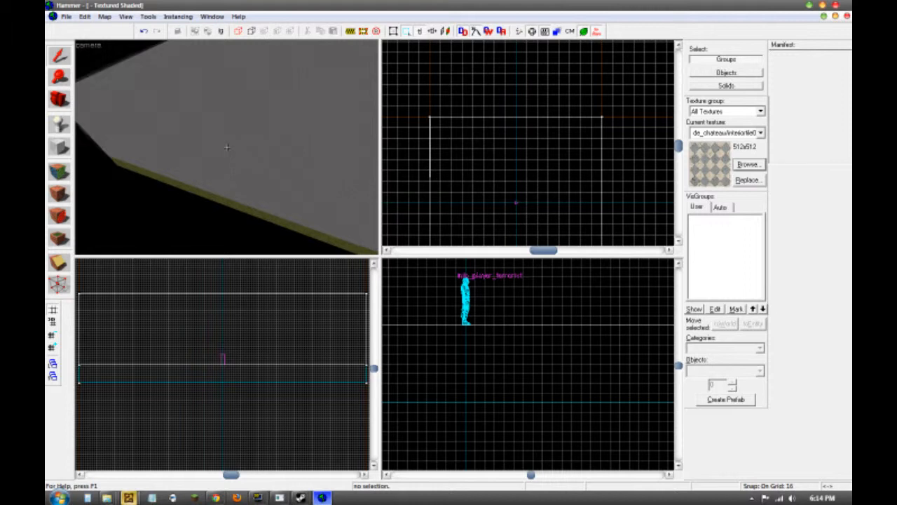
key("w")
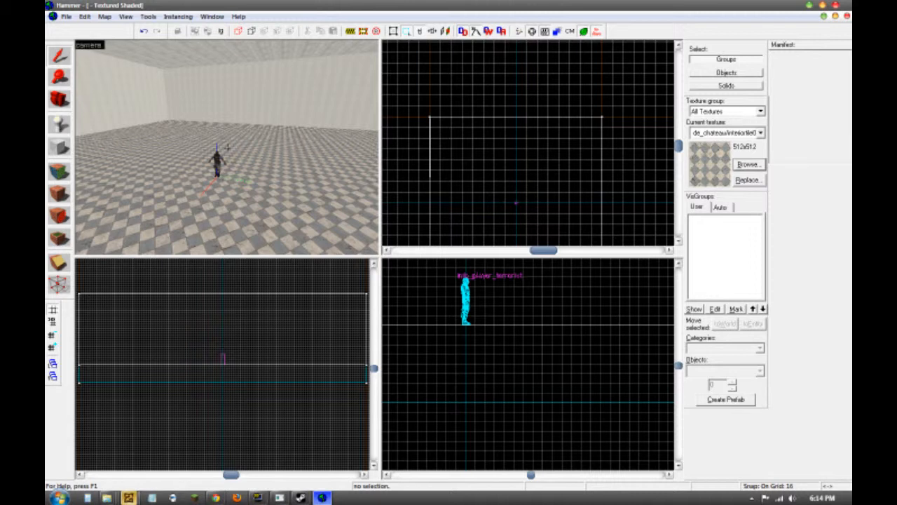
key("w")
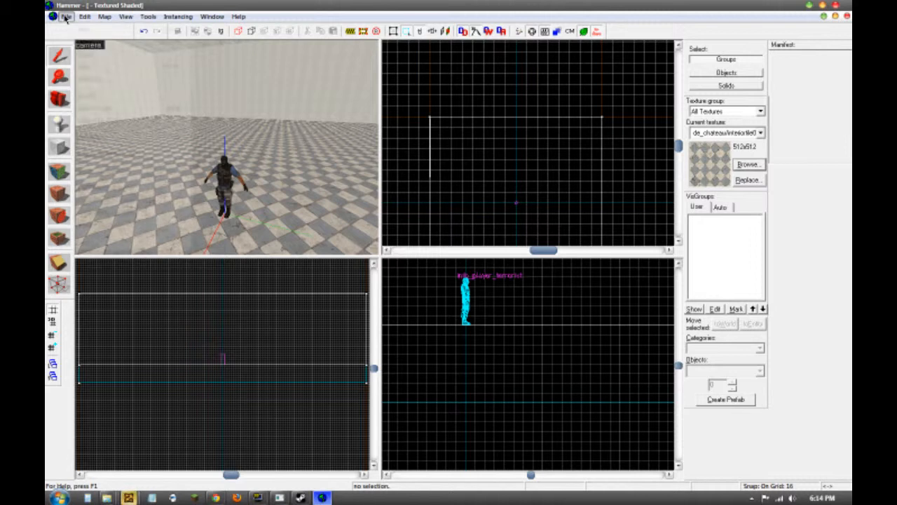
left_click(65, 16)
left_click(91, 100)
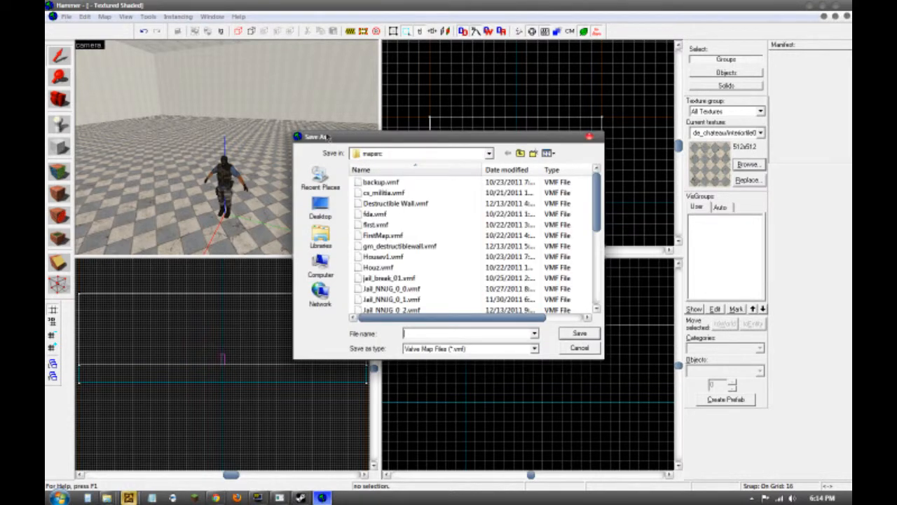
left_click(578, 348)
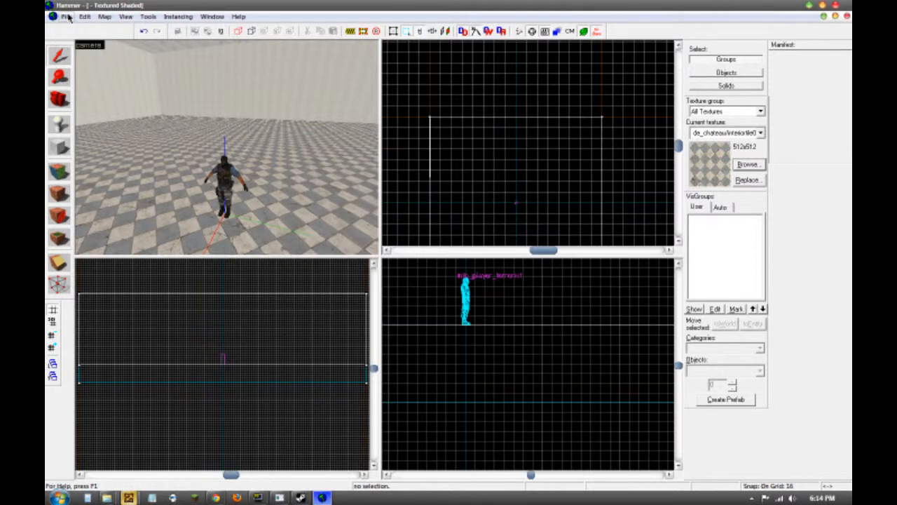
Step: Start running the map and look through the existing VMF files in the mapsrc folder when choosing where to save it
left_click(66, 16)
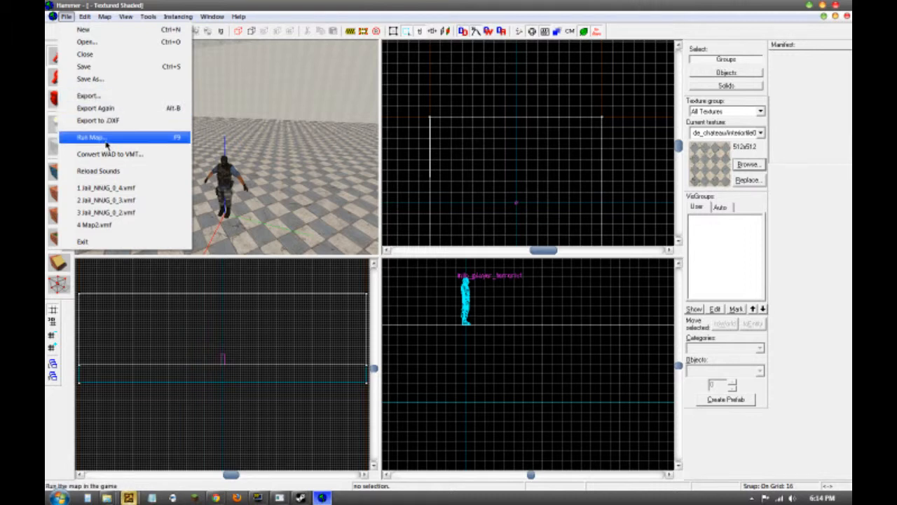
left_click(98, 137)
left_click(373, 196)
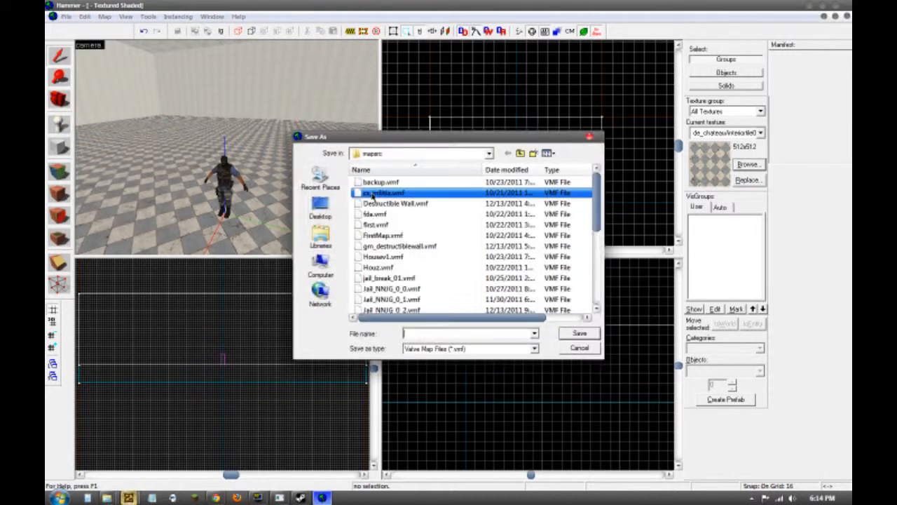
mouse_move(600, 213)
left_mouse_down()
mouse_move(601, 262)
mouse_move(589, 279)
mouse_move(582, 215)
left_mouse_up()
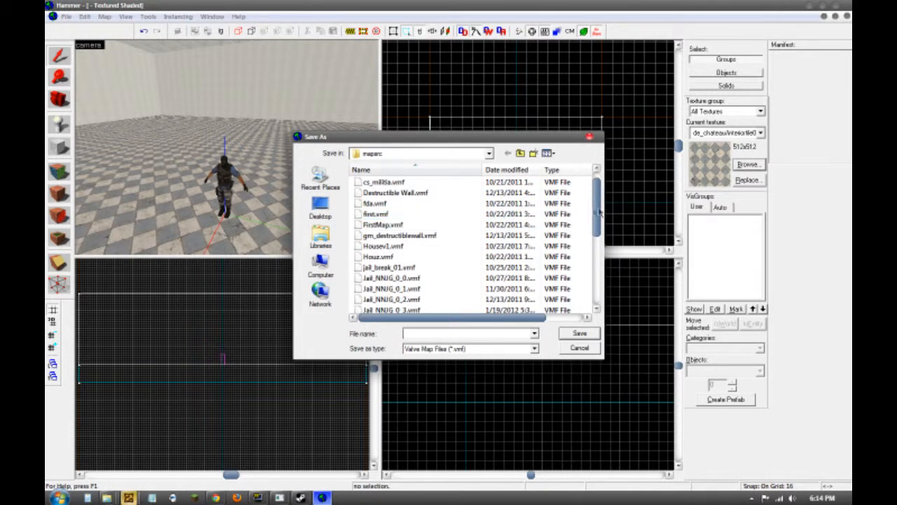
scroll(596, 210, "up", 1)
Step: Set the save location to the maps folder inside garrysmod/garrysmod under the Steam account's SteamApps folder
left_click(477, 153)
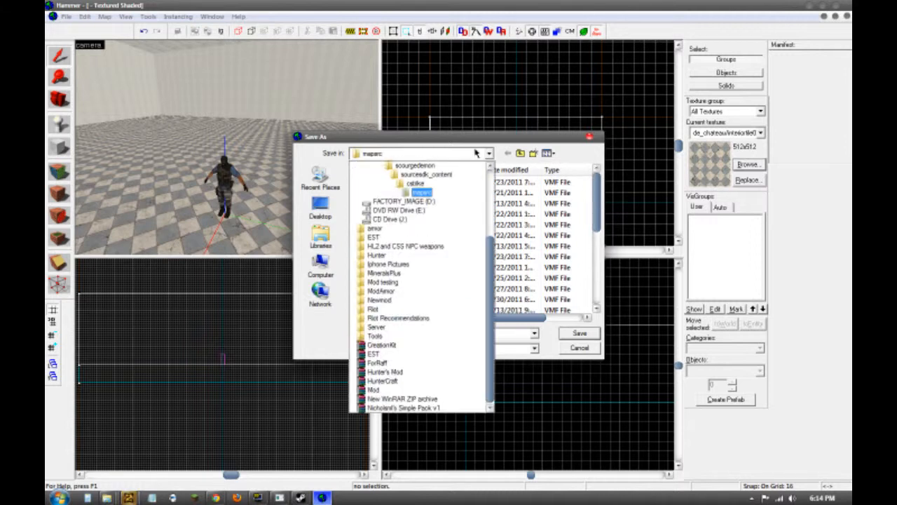
scroll(444, 176, "up", 3)
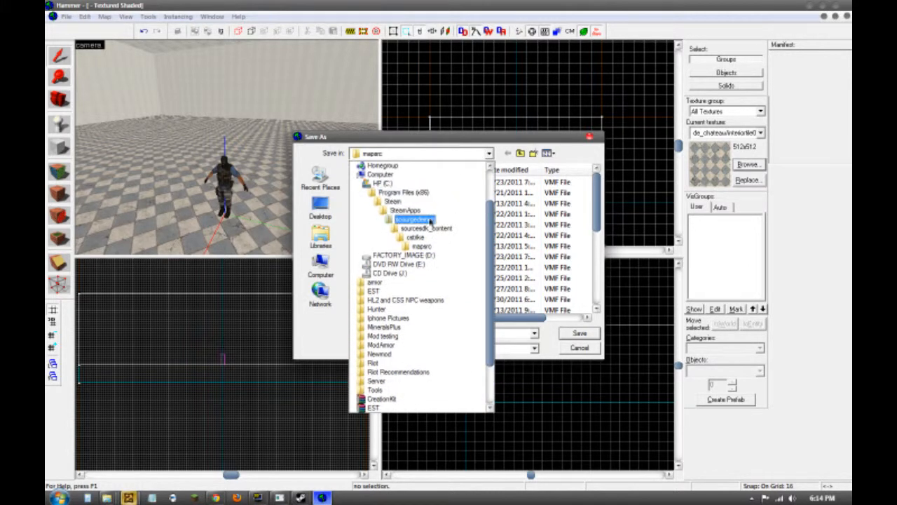
left_click(425, 220)
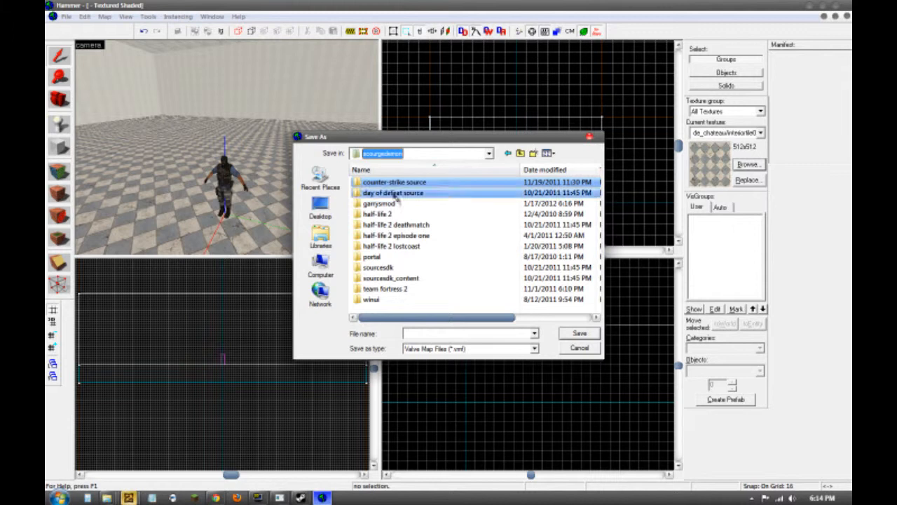
left_click(379, 279)
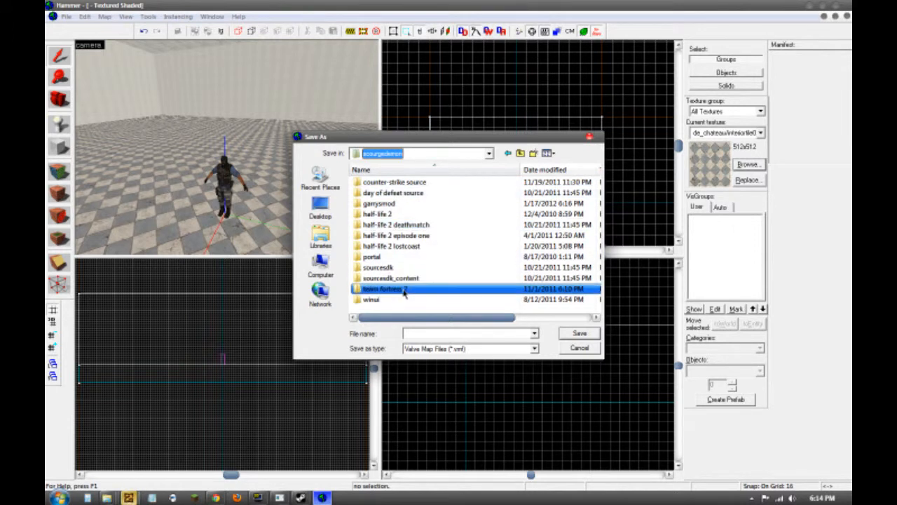
left_click(414, 204)
double_click(403, 203)
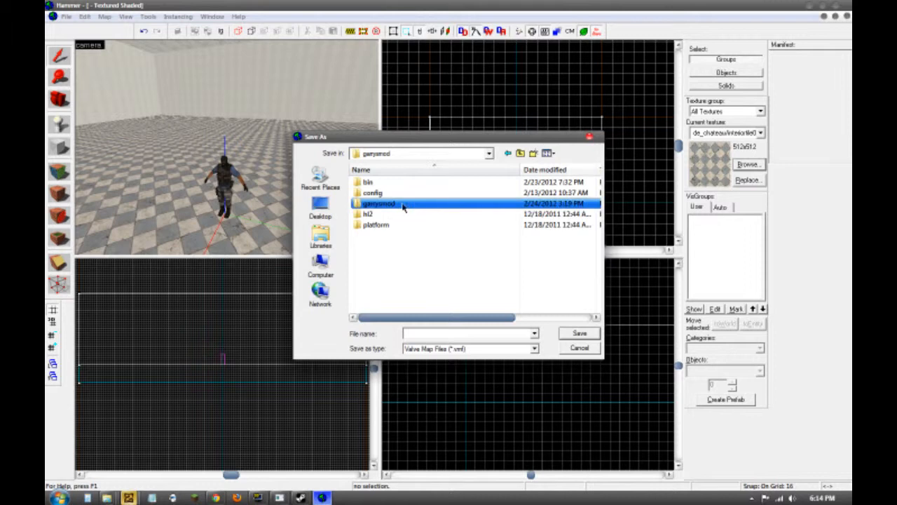
double_click(404, 205)
left_click(400, 278)
left_click(398, 288)
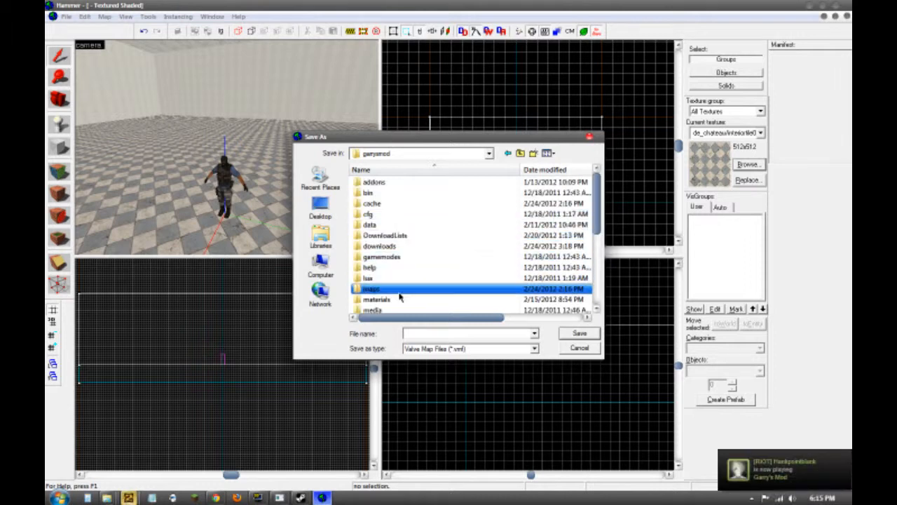
double_click(399, 290)
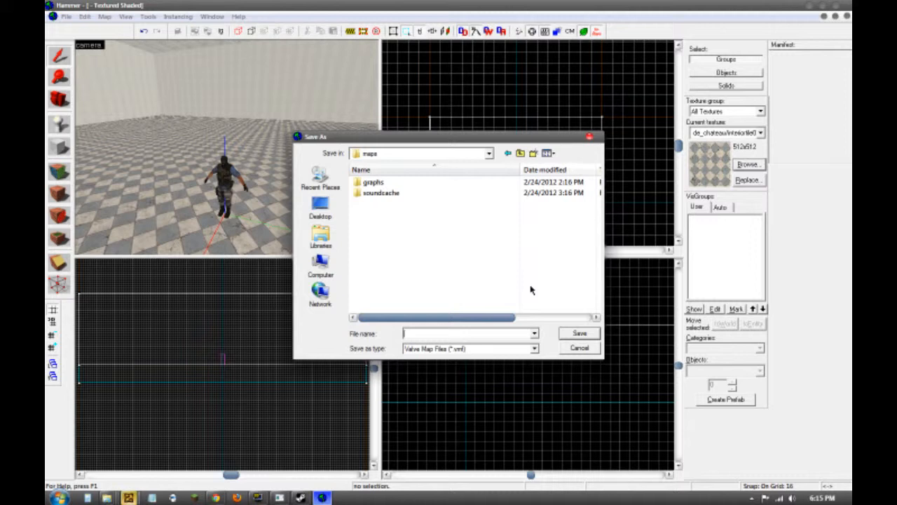
Step: Save the map in the maps folder as youtube_test_01 in Valve Map Files format
type("youtube_test_01")
key("BackSpace")
type("3")
left_click(580, 334)
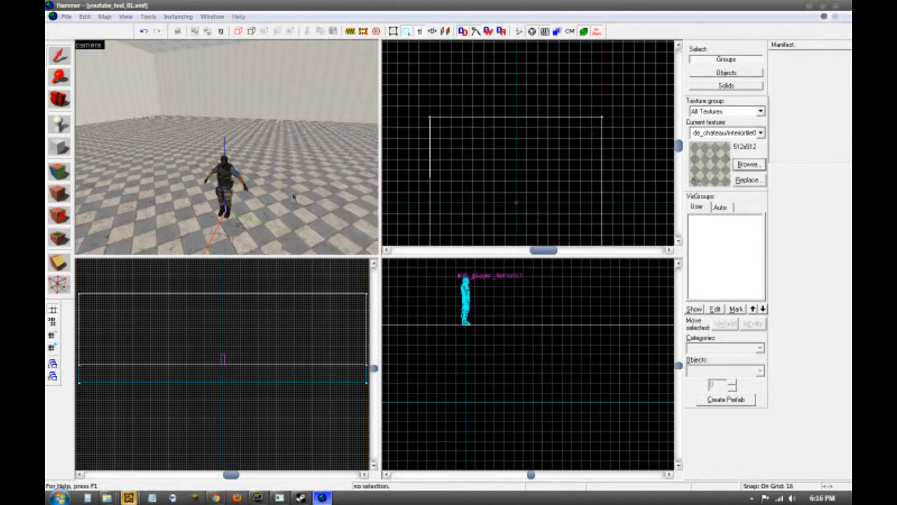
Step: Compile the map with BSP, VIS and RAD set to Normal, without running the game after compiling
key("F9")
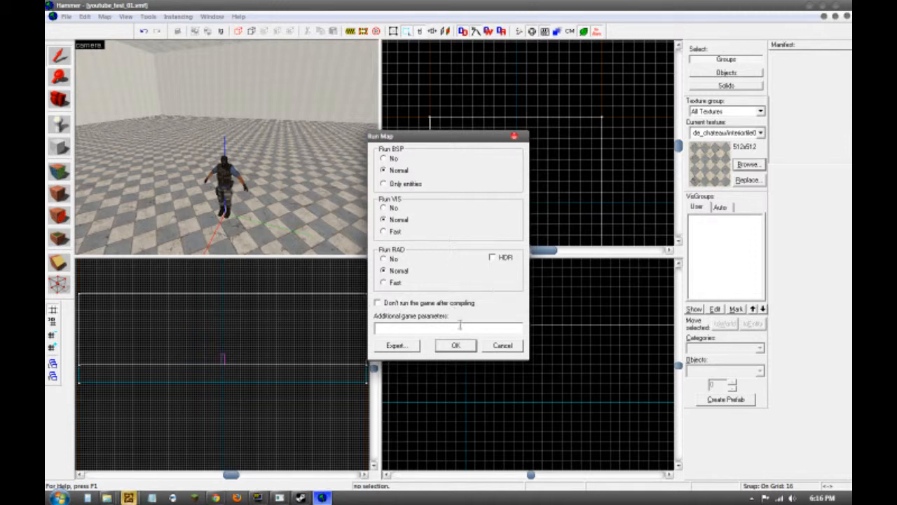
left_click(391, 304)
left_click_drag(442, 138, 379, 121)
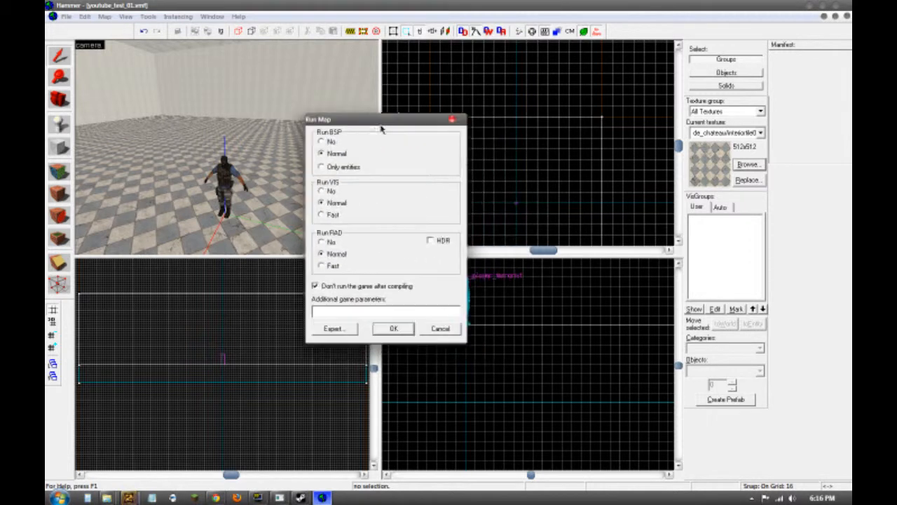
left_click(393, 329)
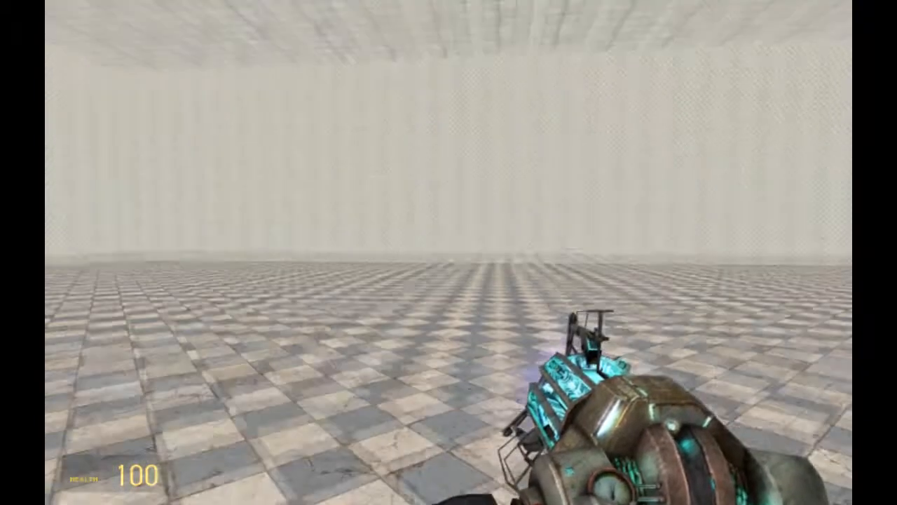
Step: Switch to Garry's Mod with the compiled map loaded and spawn a Citizen NPC on the tiled floor
left_click(449, 252)
left_click(449, 252)
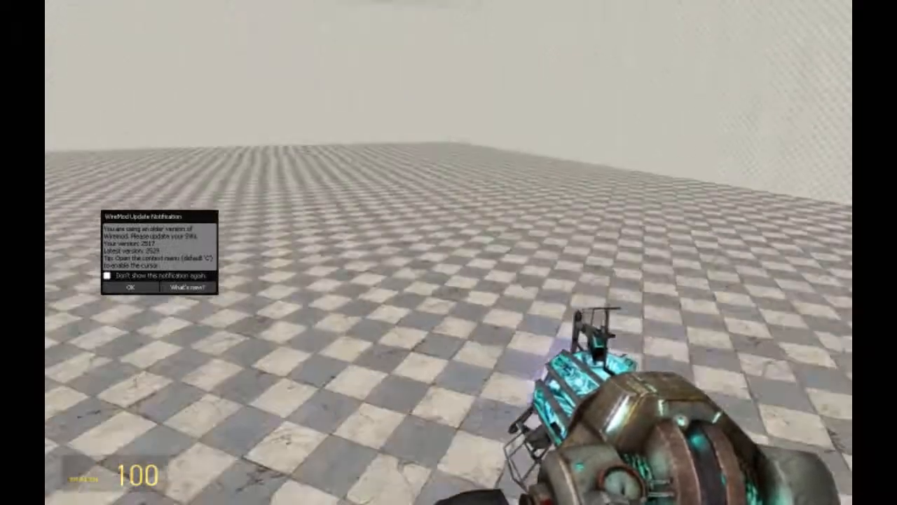
key("q")
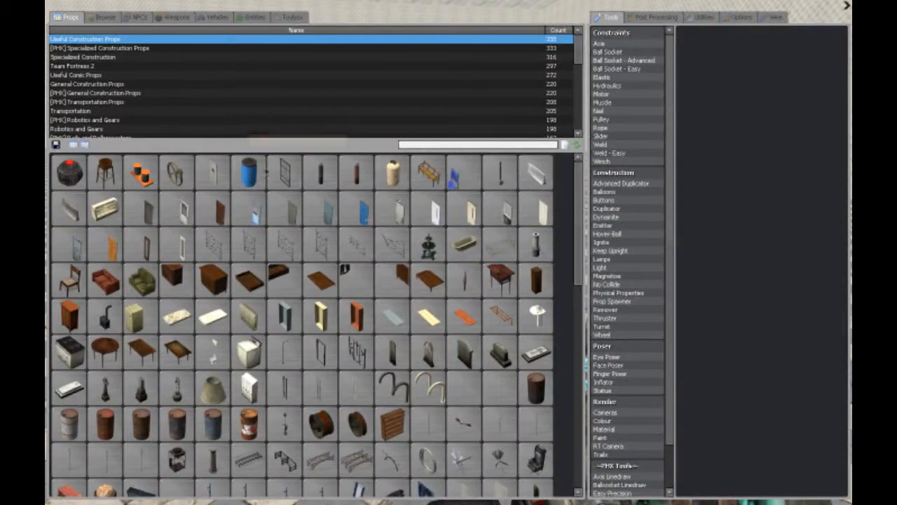
left_click(139, 17)
key("q")
key("q")
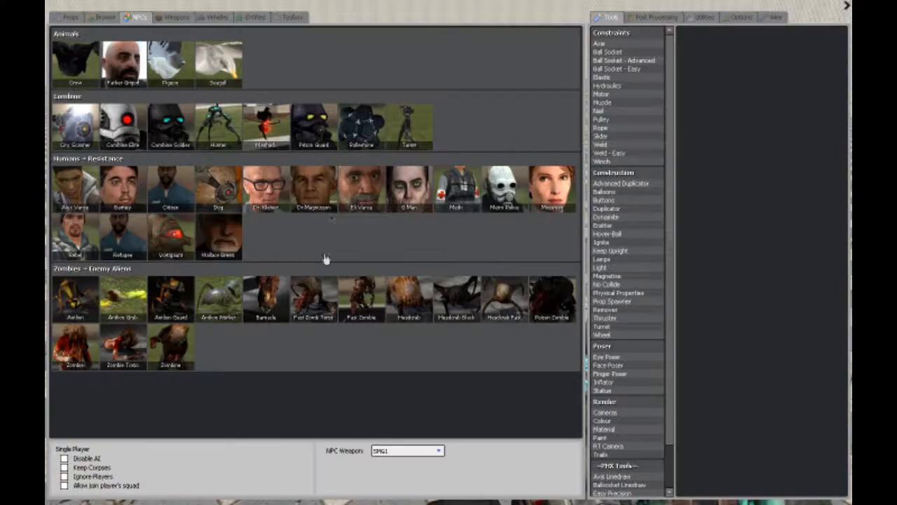
key("q")
key("q")
key("q")
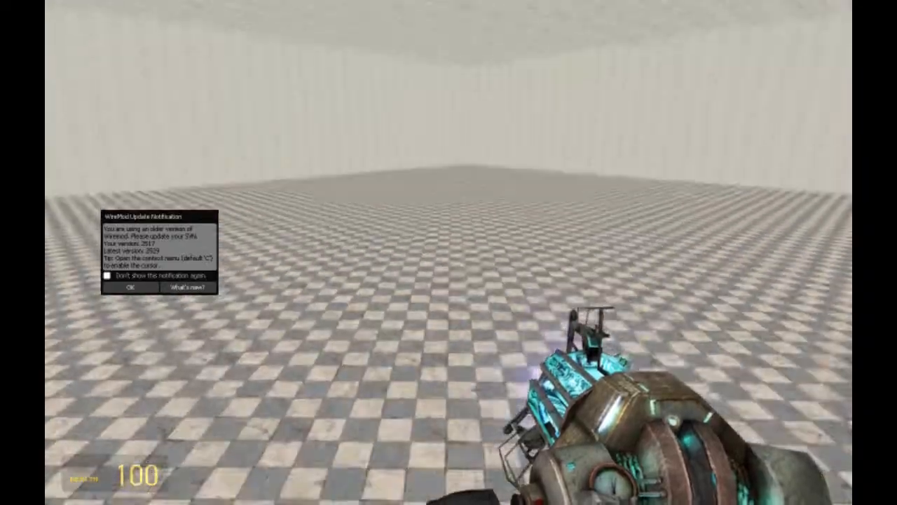
key("q")
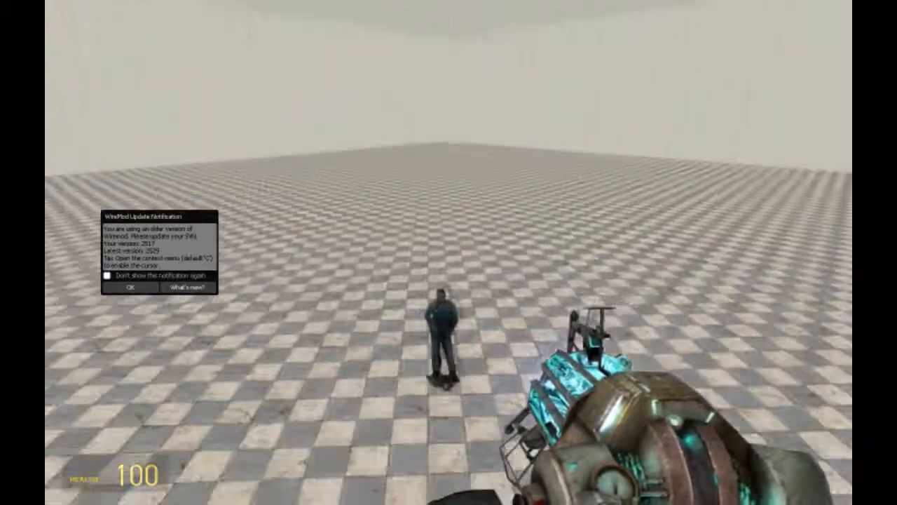
Step: Spawn three more Citizen NPCs at different spots across the tiled floor
key("q")
left_click(176, 192)
key("q")
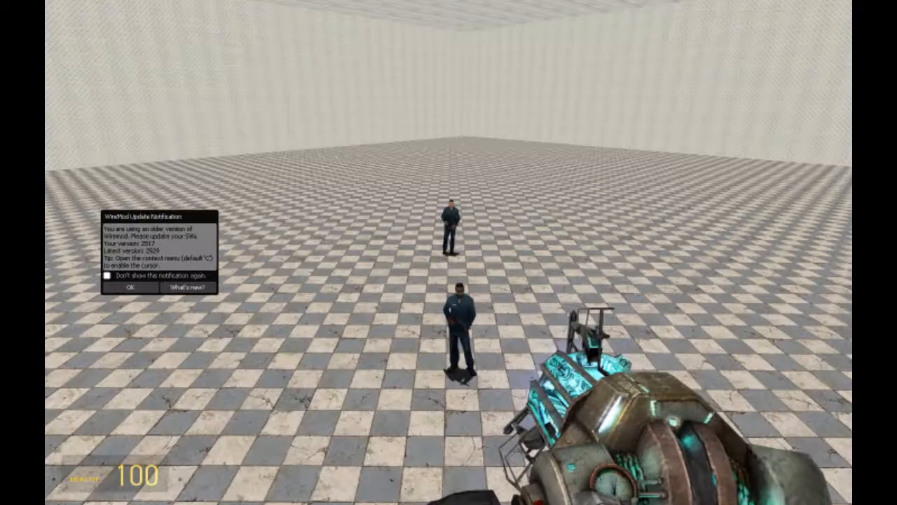
key("q")
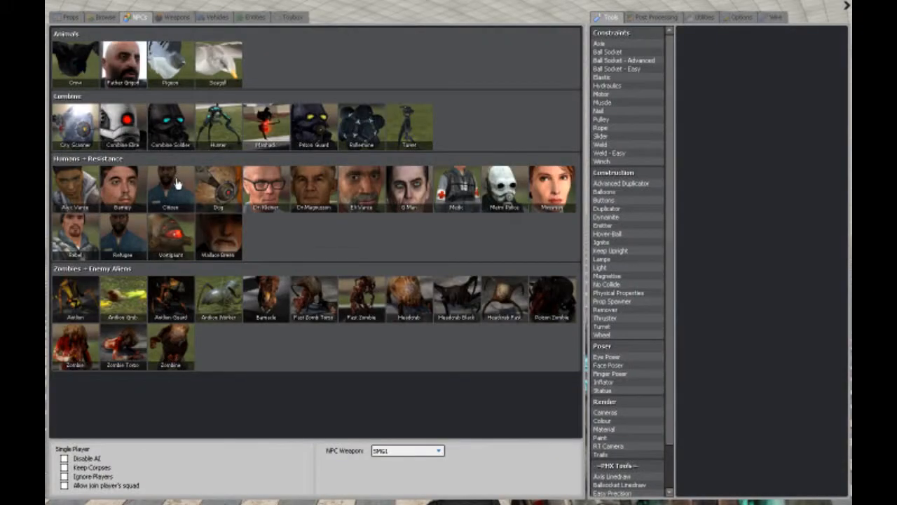
left_click(177, 184)
key("q")
key("q")
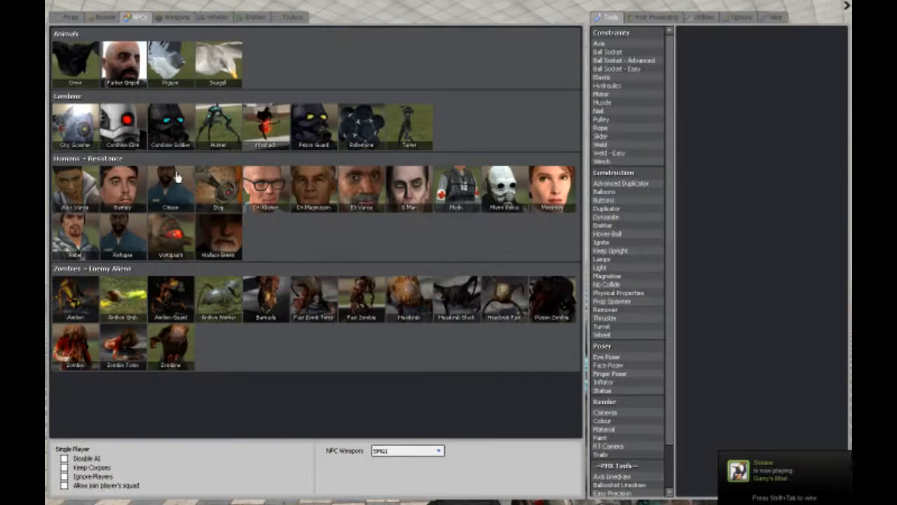
left_click(177, 178)
key("q")
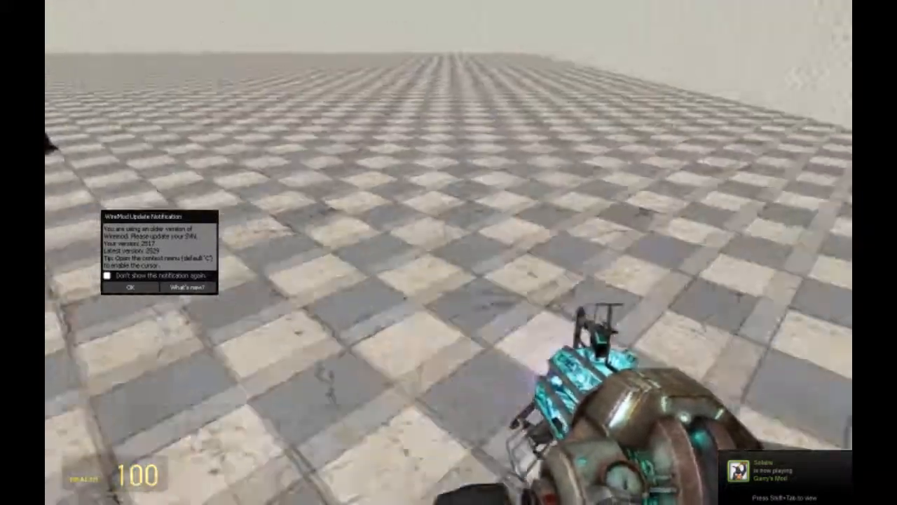
Step: Spawn two jeeps in the box, one beside a wall and one in front of the citizens
key("q")
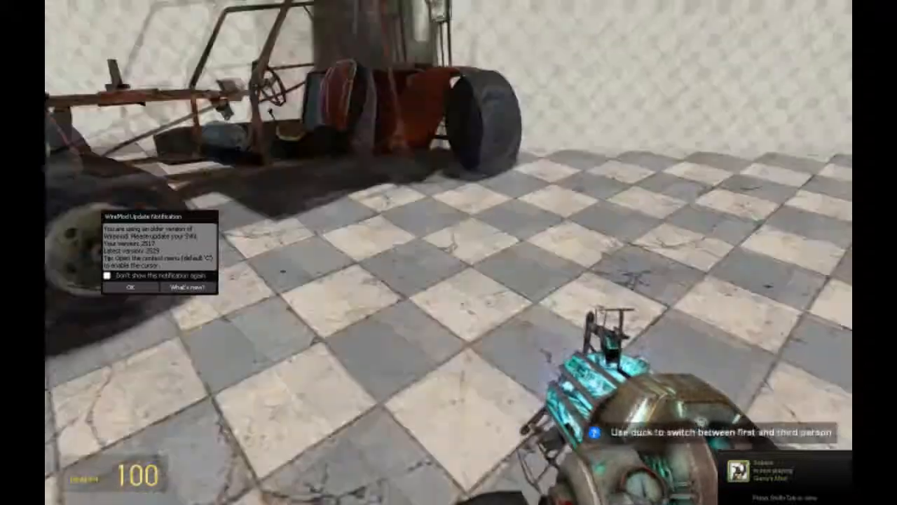
left_click_drag(448, 253, 449, 253)
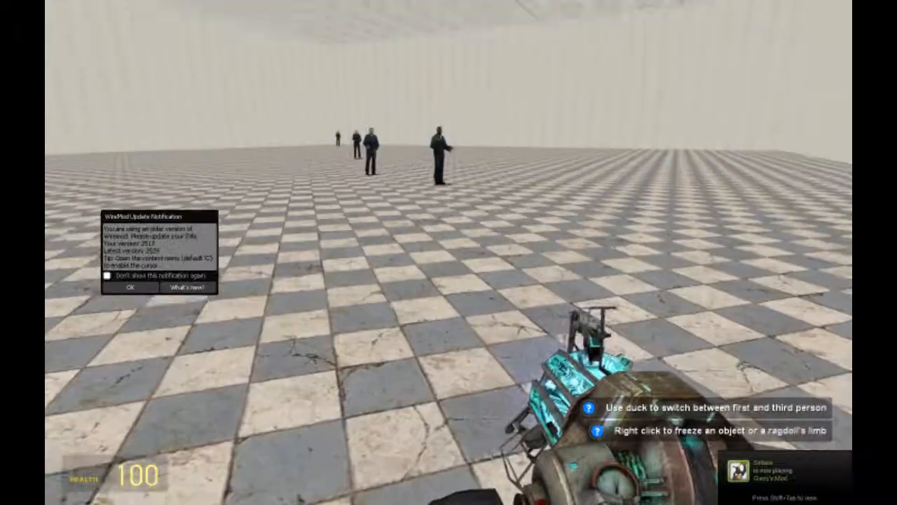
key("q")
left_click(265, 62)
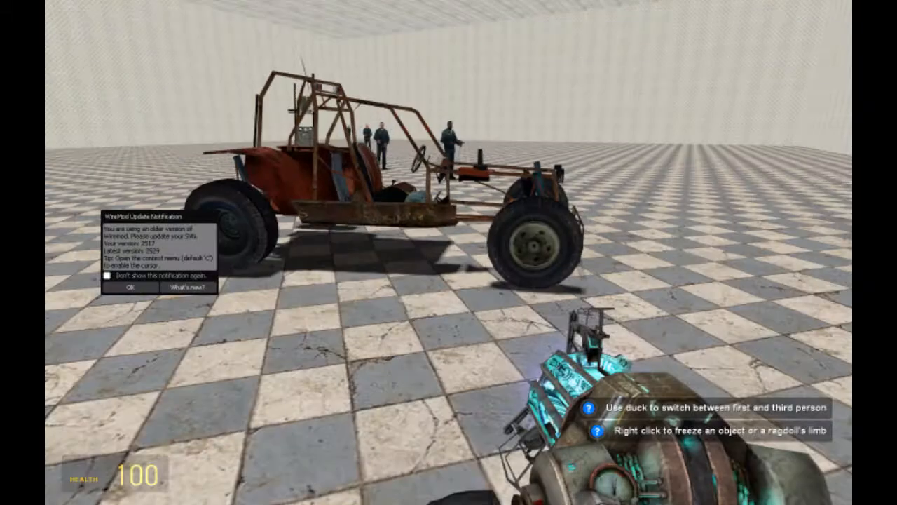
Step: Get into the second jeep, drive it across the tiled floor past the citizens, and get out
key("e")
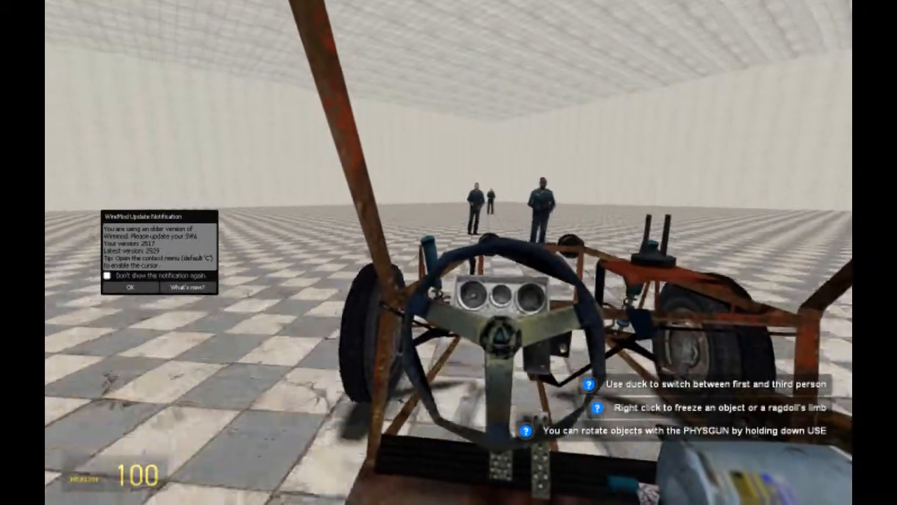
key("w")
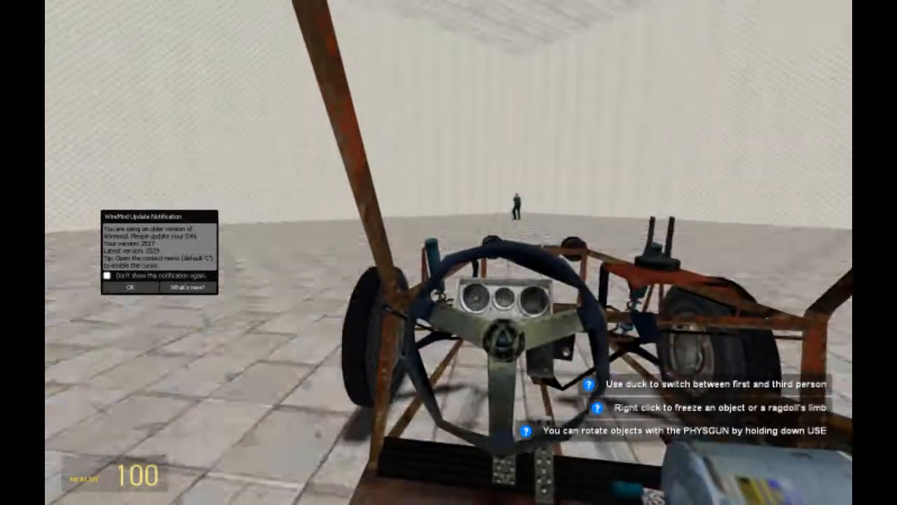
key("w")
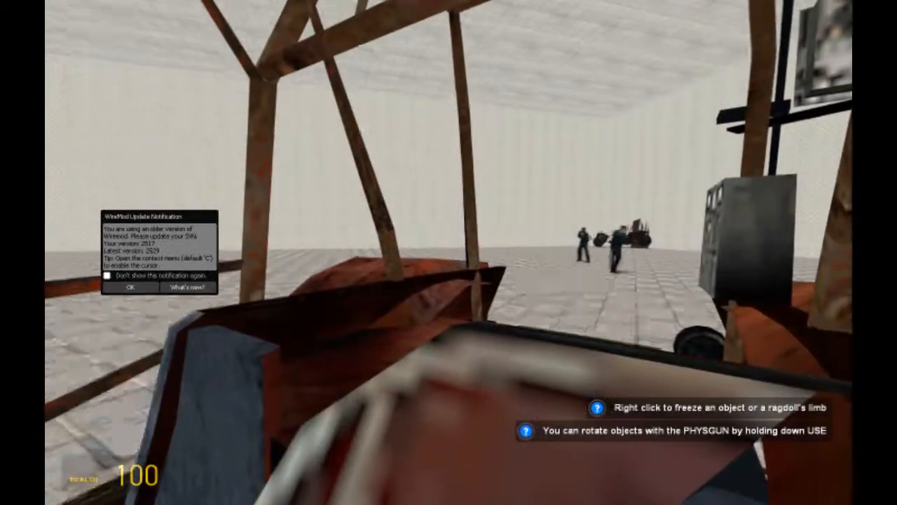
key("e")
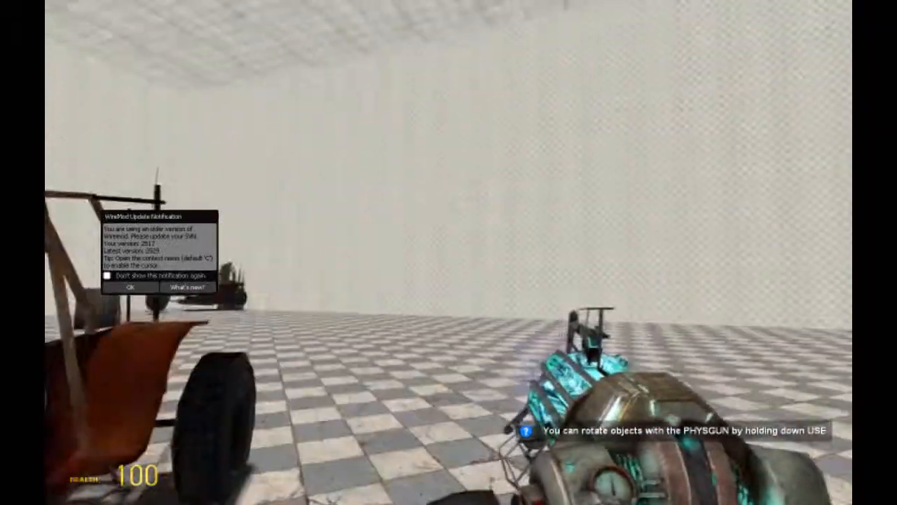
Step: Switch to the submachine gun and shoot the citizens around the box
key("2")
key("w")
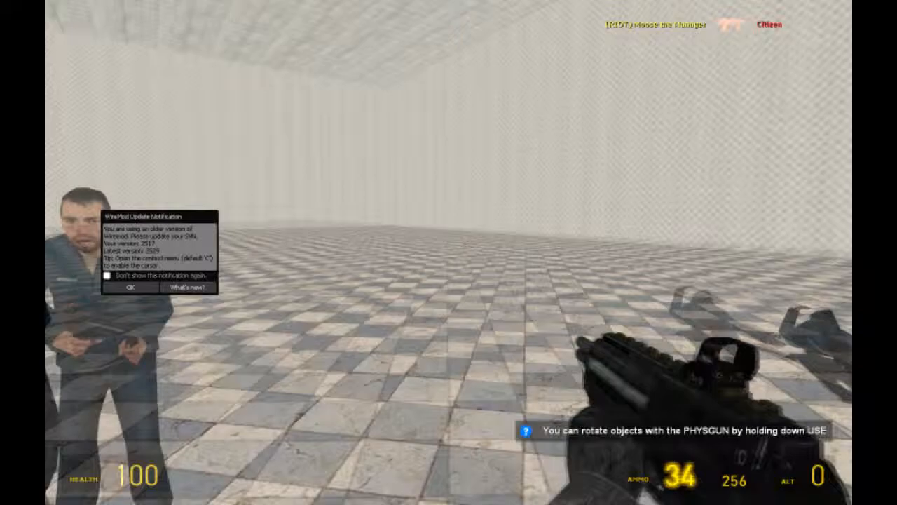
left_click(449, 252)
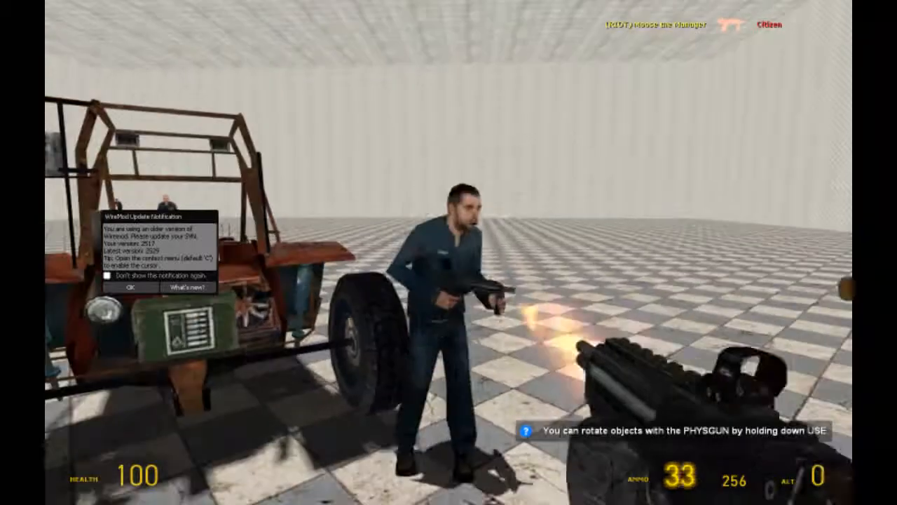
key("w")
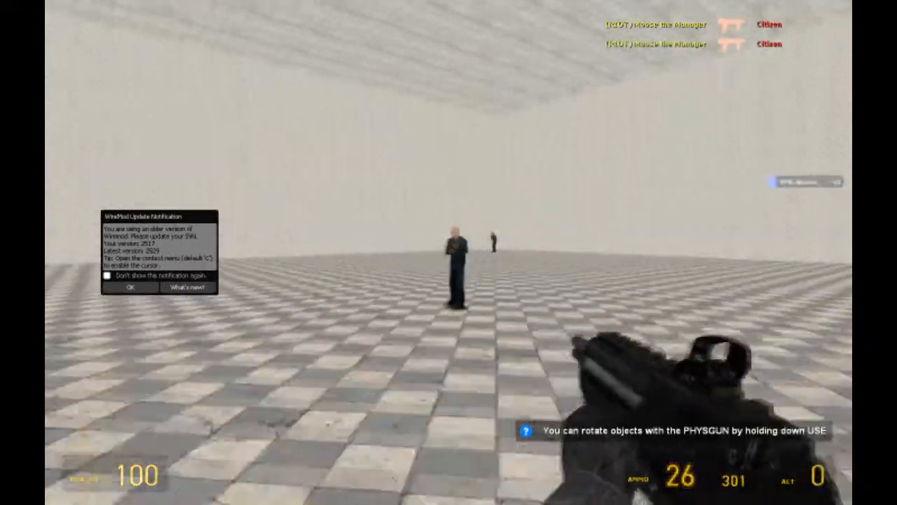
left_click(448, 252)
key("w")
left_click(449, 253)
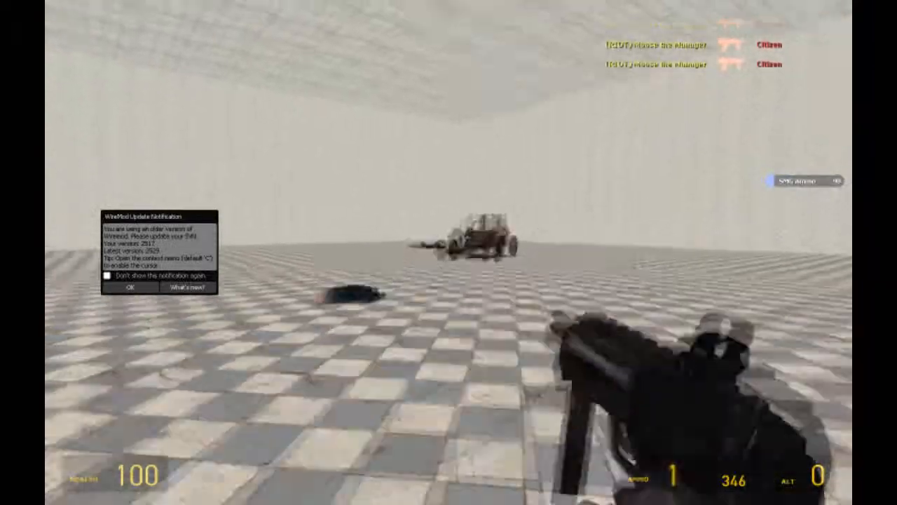
Step: Approach and fire at the jeep beside the wall, and leave the box to examine it from outside
key("w")
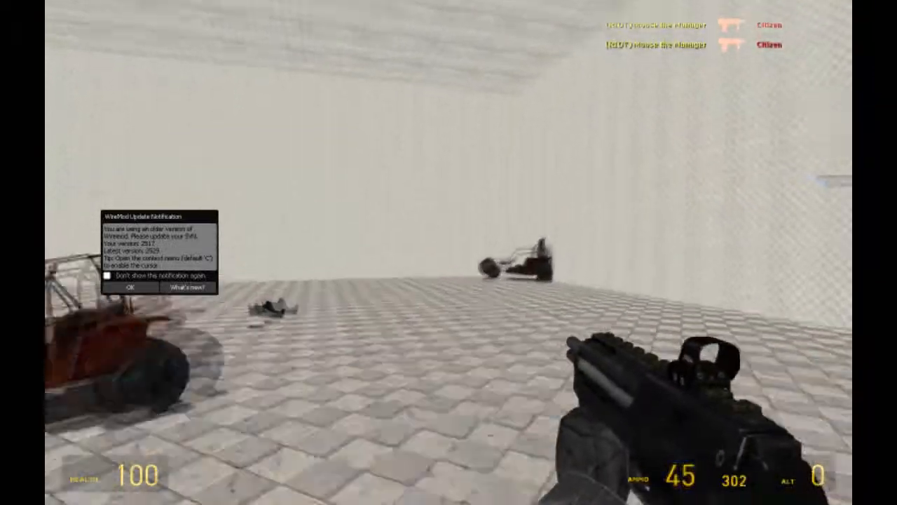
key("w")
left_click(448, 252)
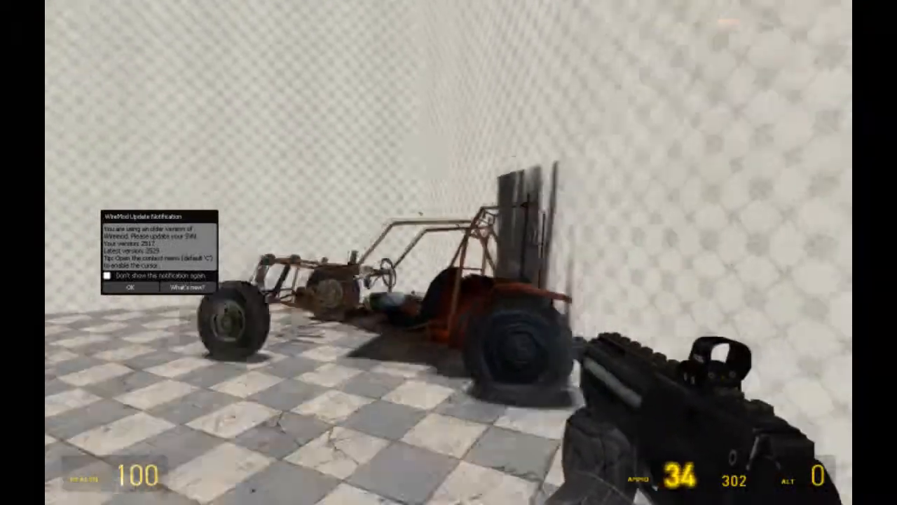
key("s")
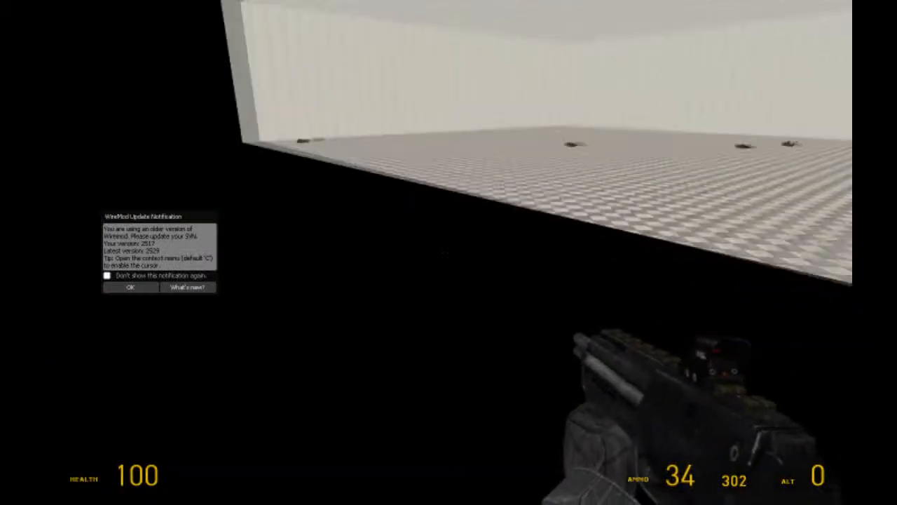
left_click(449, 252)
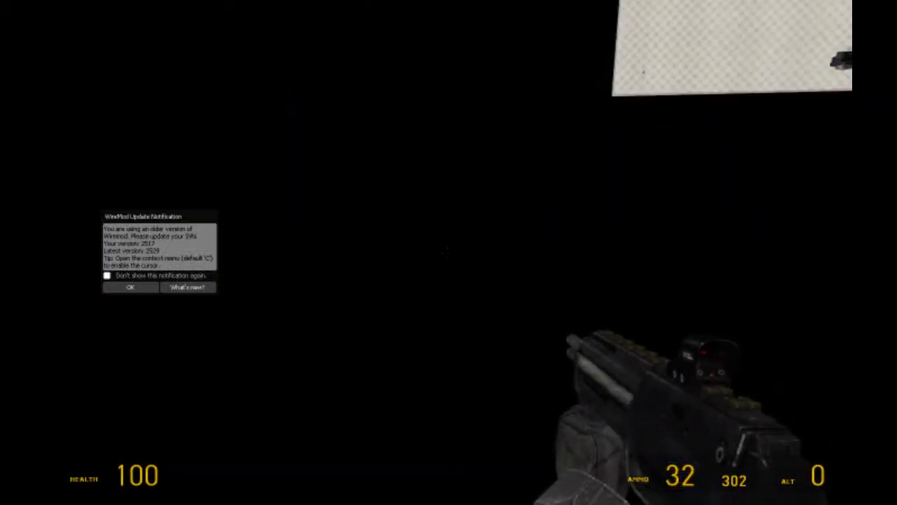
Step: Fly through the void around the box to inspect it from outside, and return inside above the jeep on the tiled floor
key("w")
key("w")
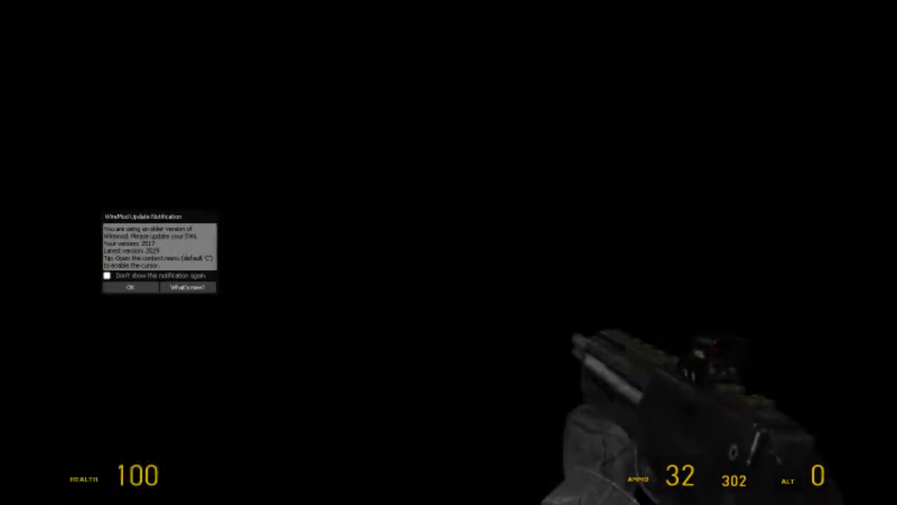
key("s")
key("s")
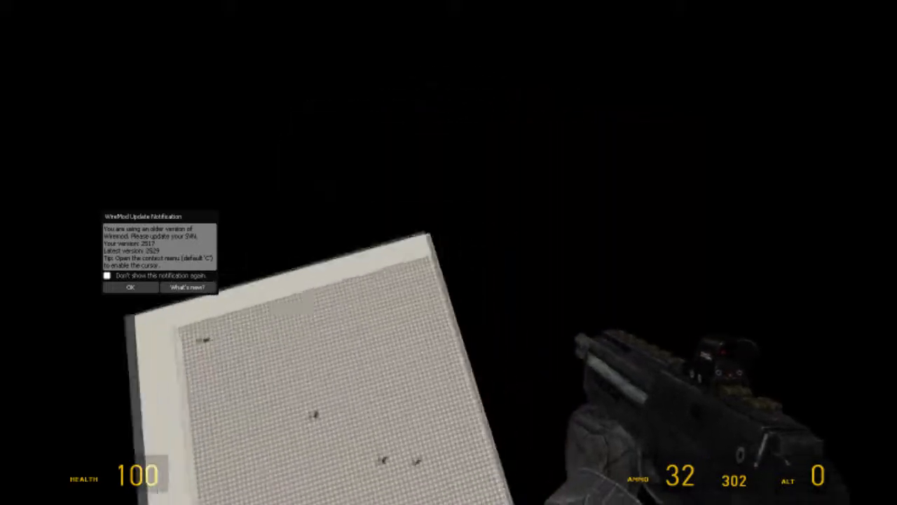
key("w")
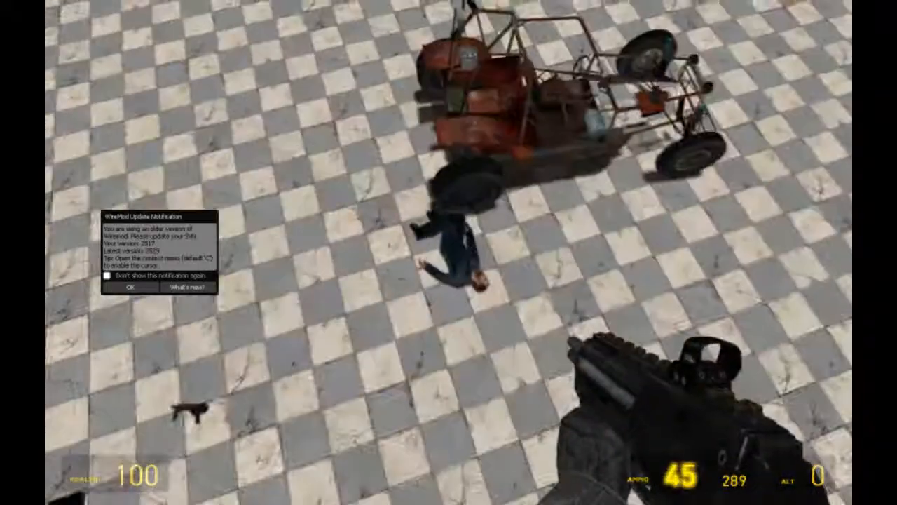
Step: Move around inside the box to examine its walls, ceiling and tiled floor, ending with an overview of both jeeps
key("w")
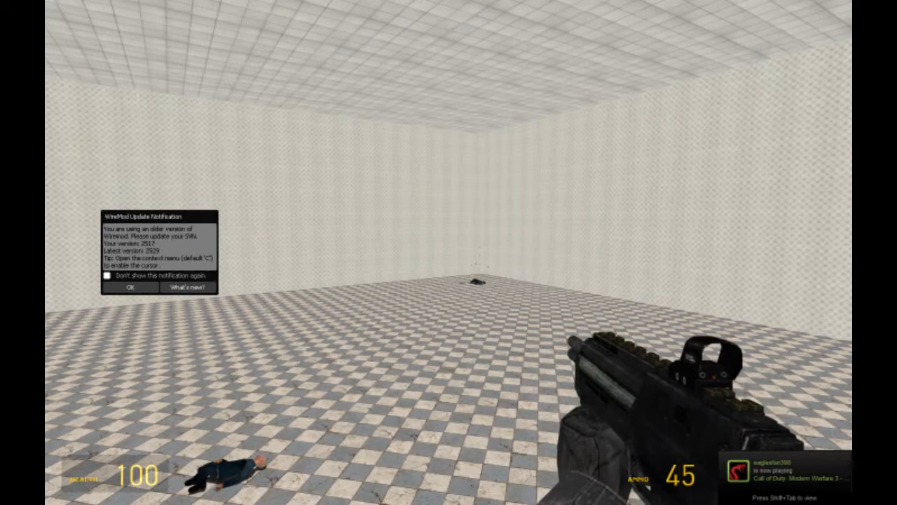
key("w")
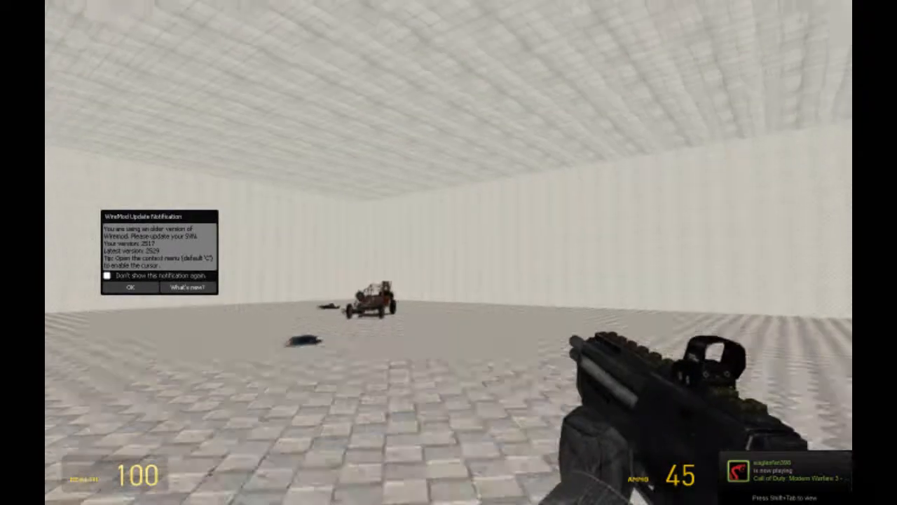
key("w")
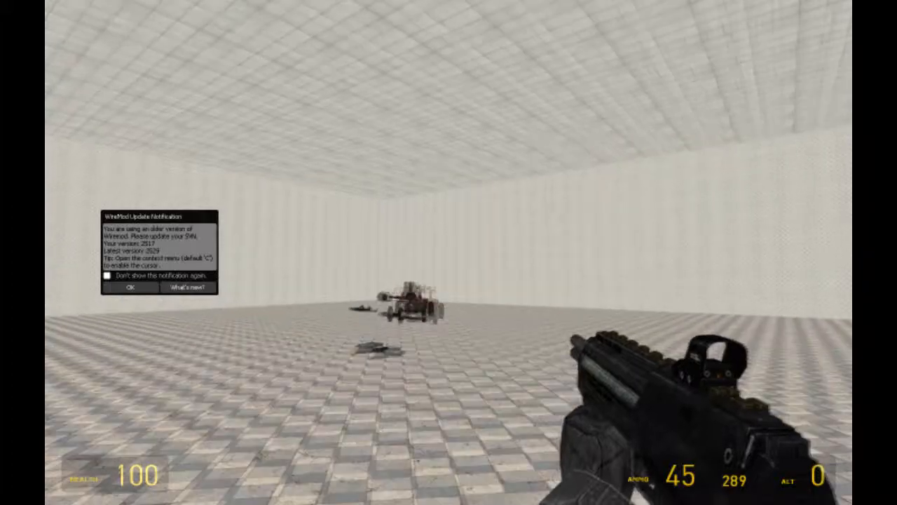
key("w")
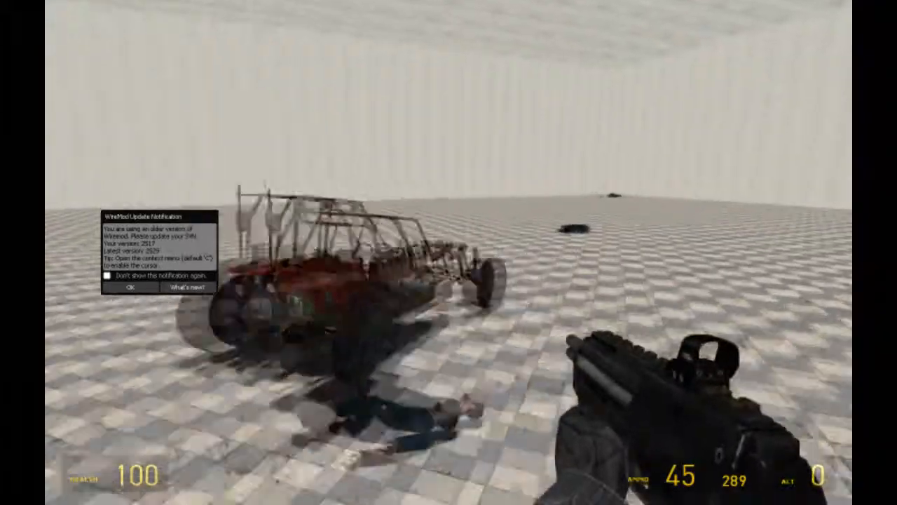
key("w")
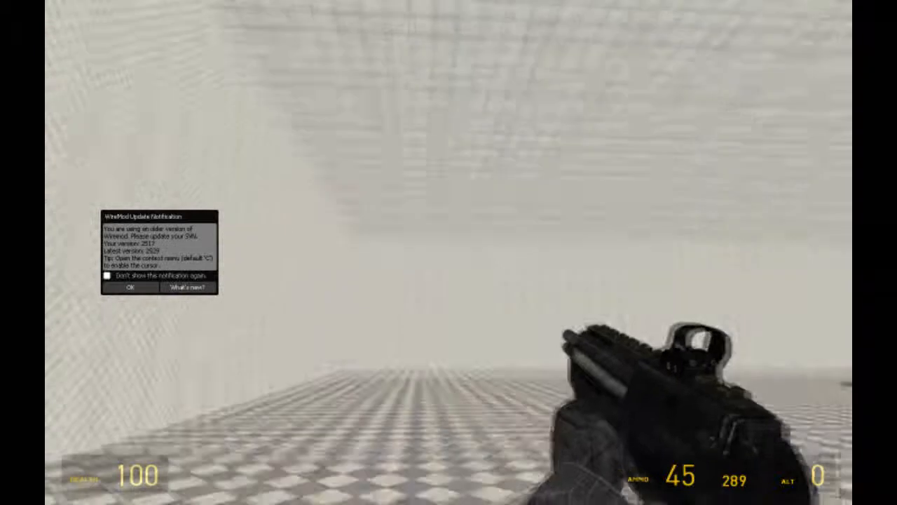
key("w")
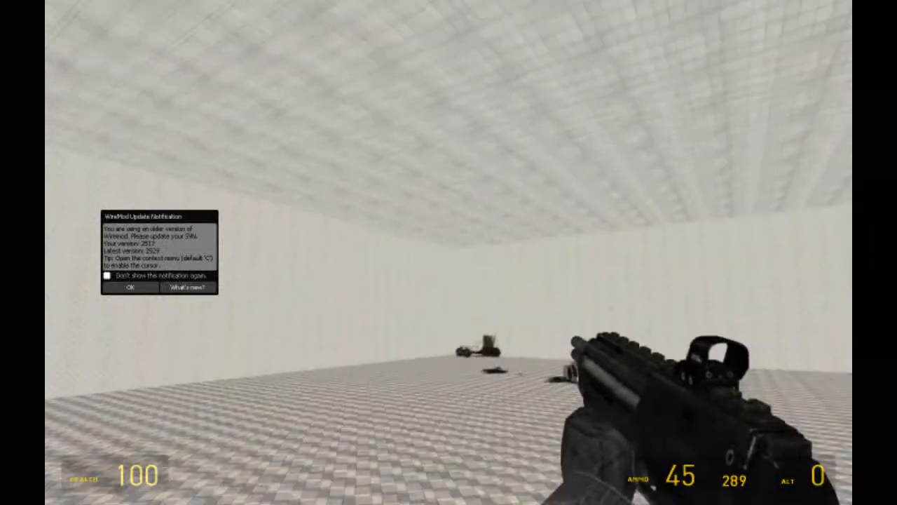
key("w")
key("s")
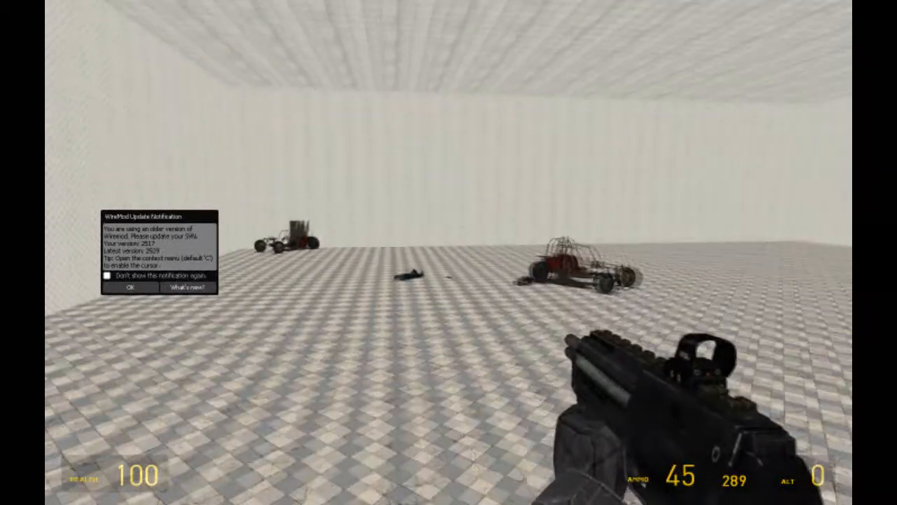
key("s")
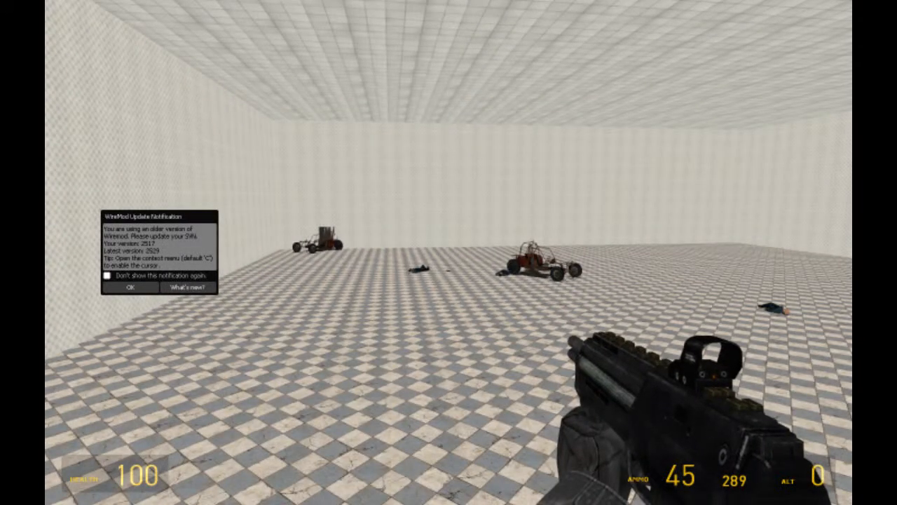